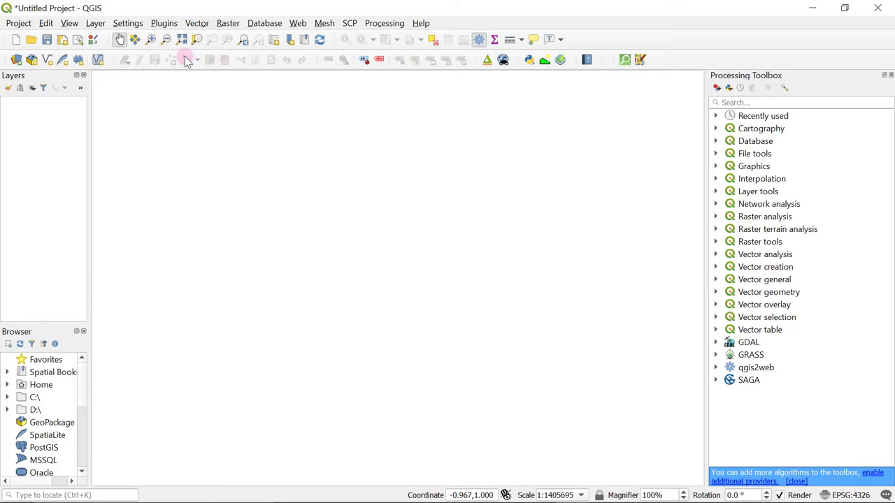
Search the plugin repository for "SRTM" and install the SRTM-Downloader plugin
left_click(164, 23)
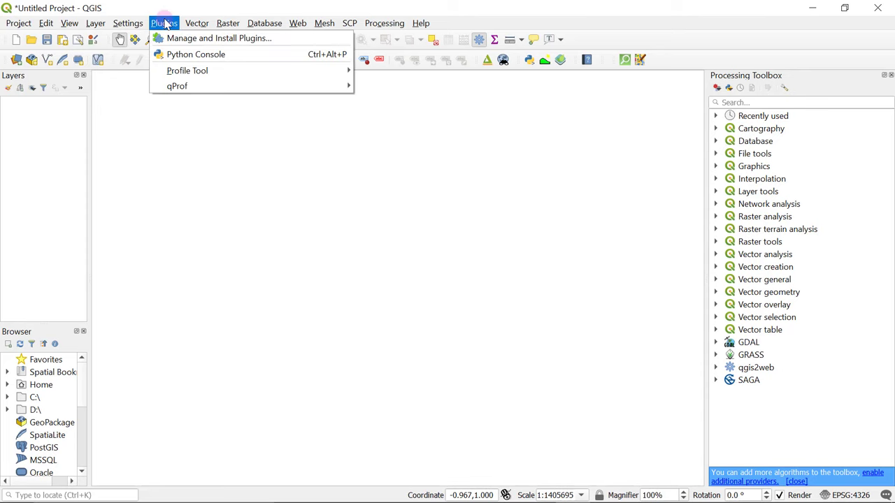
left_click(187, 39)
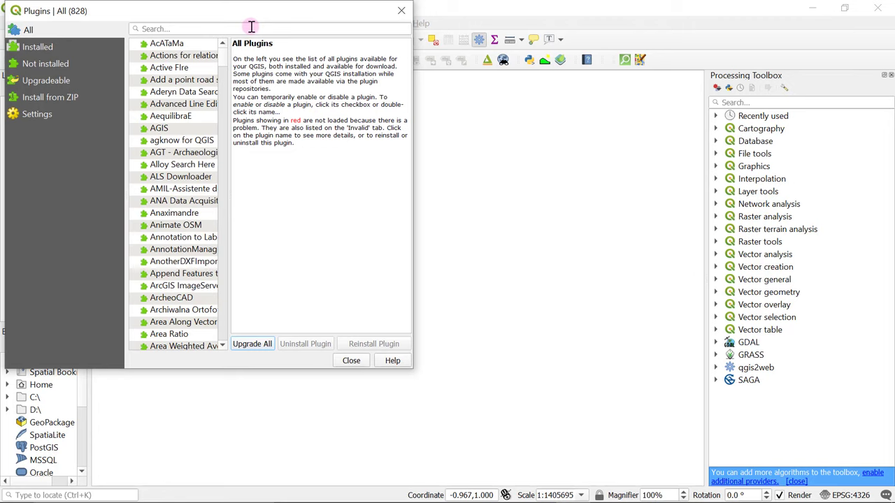
left_click(252, 28)
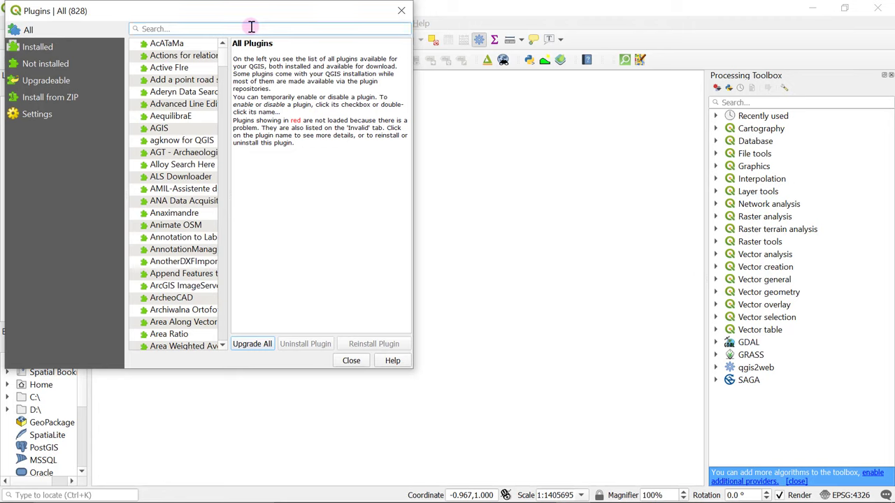
type("SRTM")
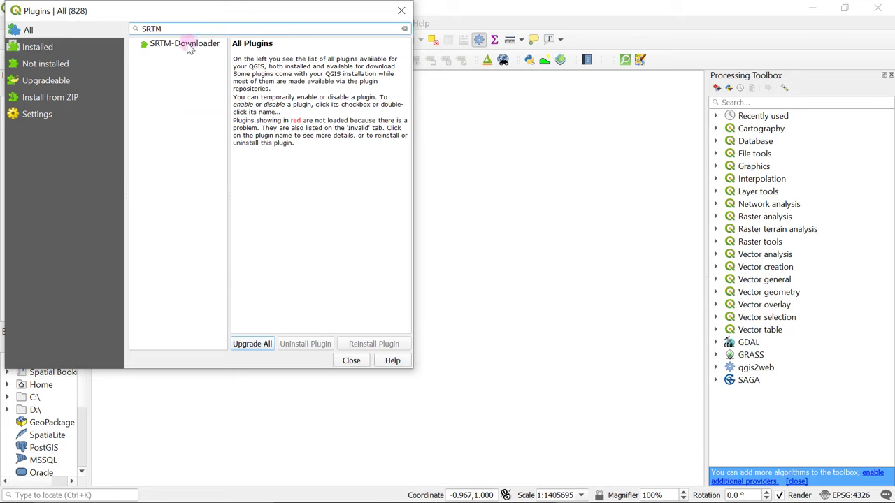
left_click(187, 44)
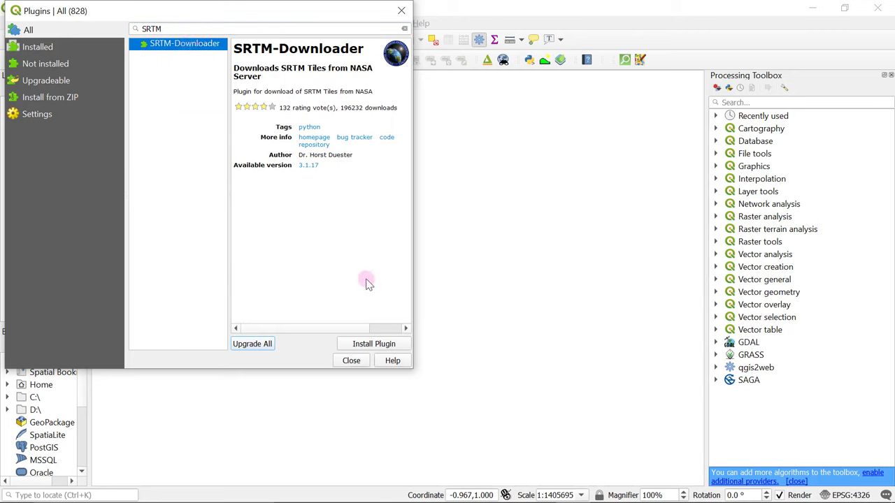
left_click(364, 347)
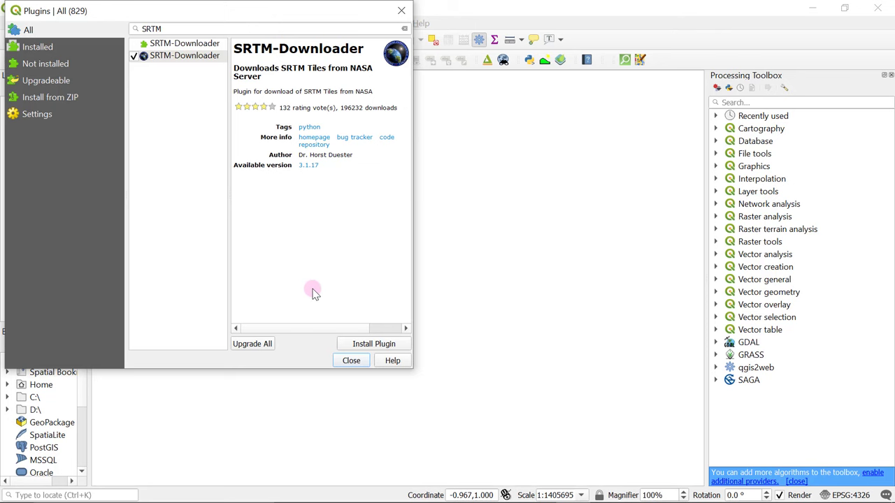
left_click(351, 361)
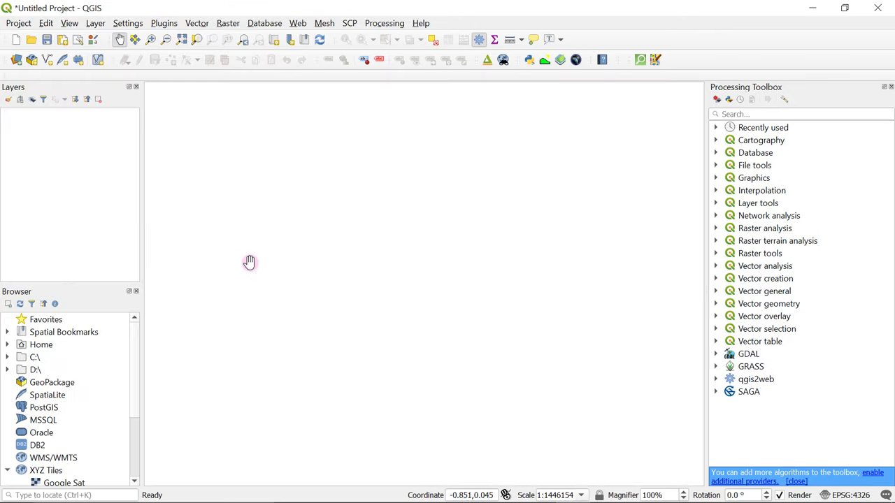
Examine the extent and output settings of the SRTM Downloader, then close it
left_click(165, 25)
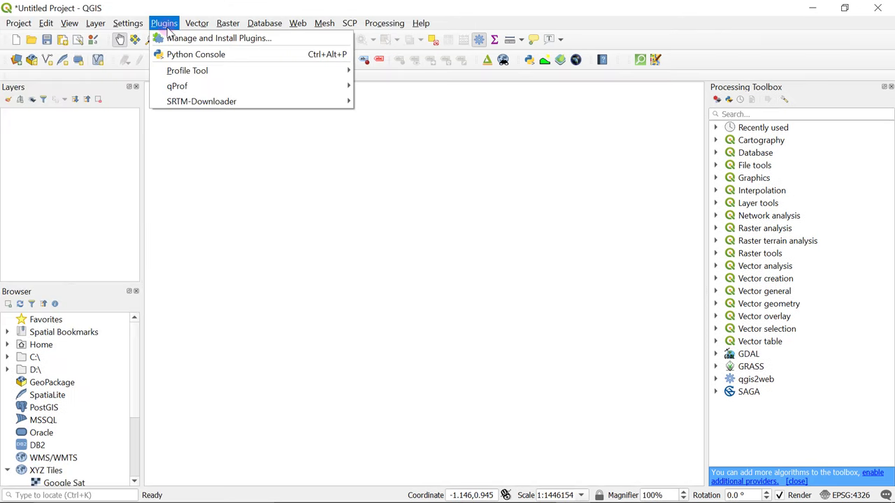
mouse_move(203, 86)
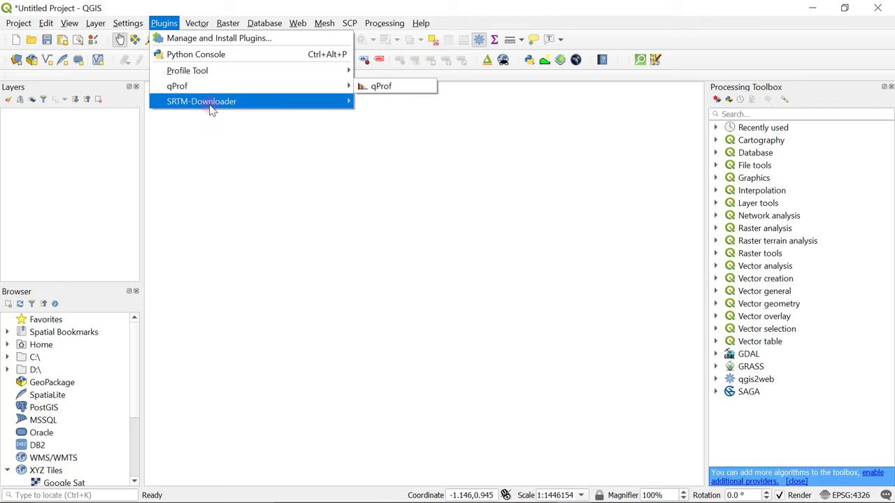
mouse_move(214, 104)
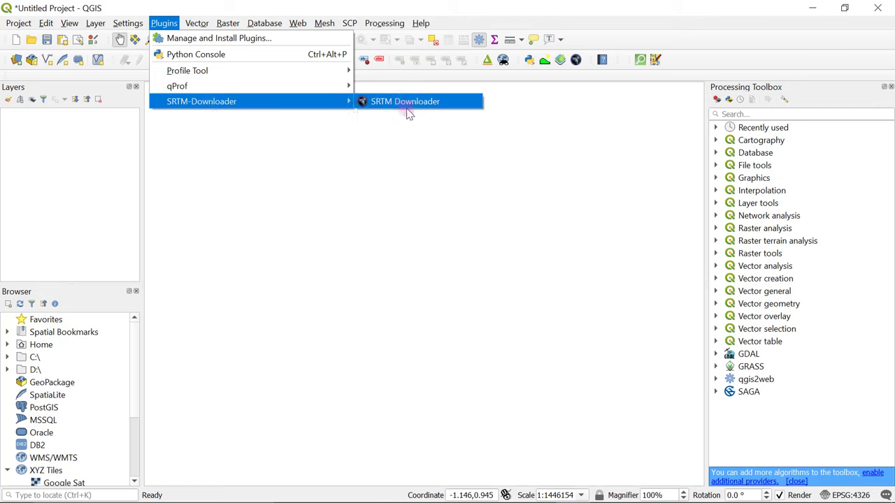
left_click(408, 103)
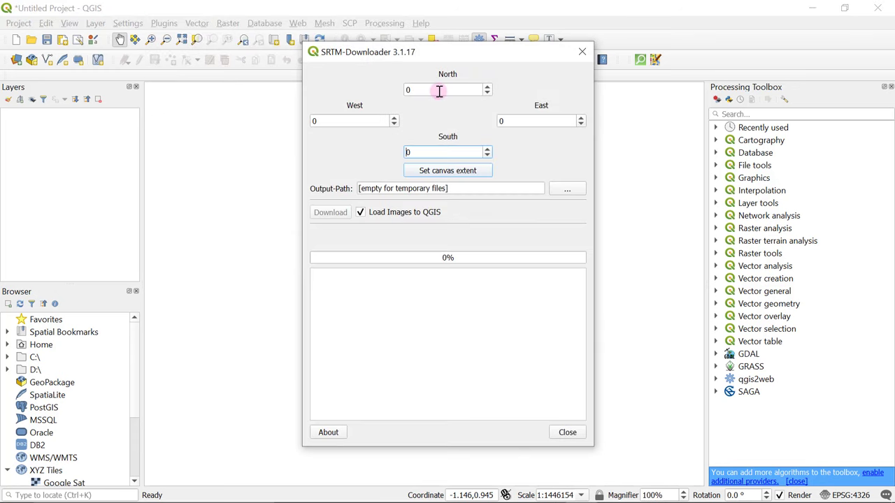
left_click_drag(441, 51, 413, 74)
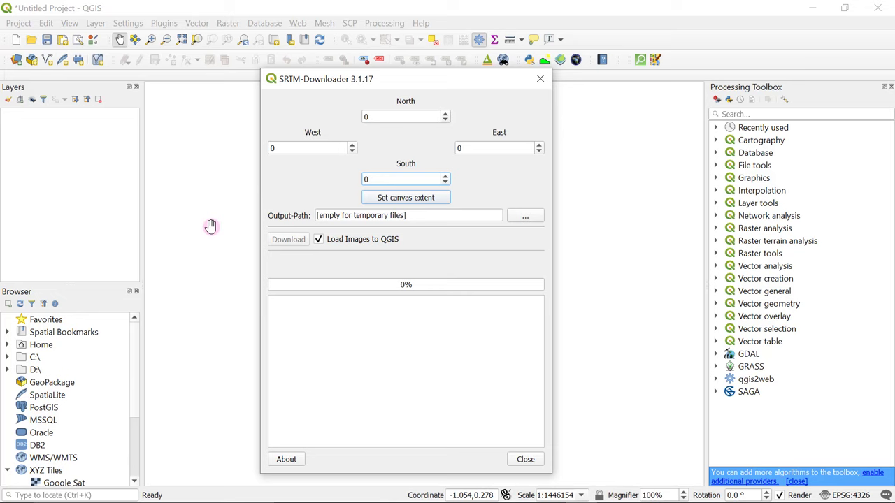
left_click(539, 79)
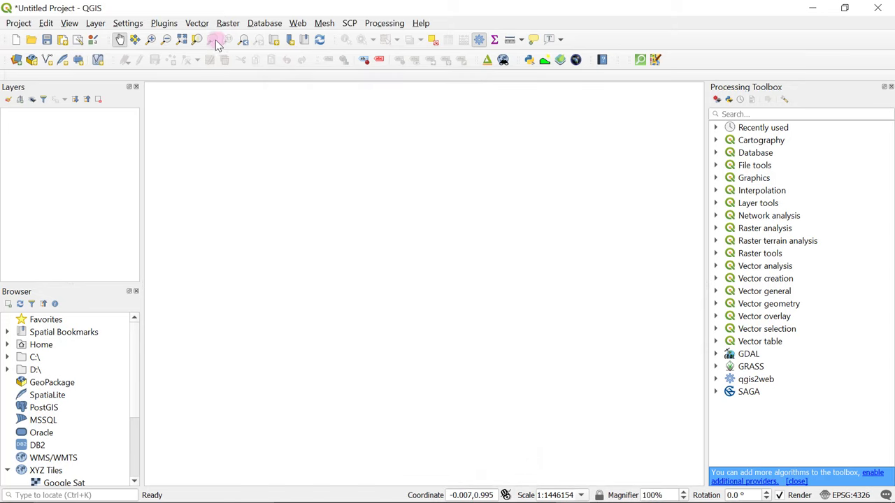
Find the QuickMapServices plugin in the plugin repository and install it
left_click(165, 25)
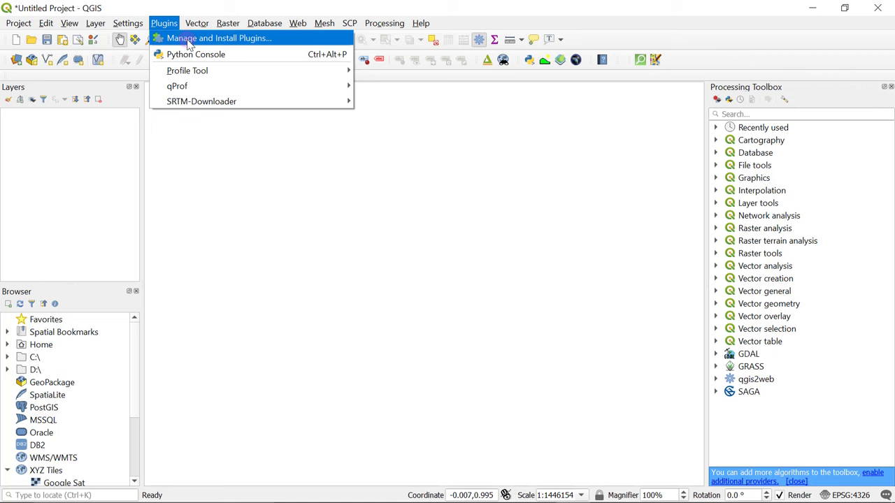
left_click(188, 41)
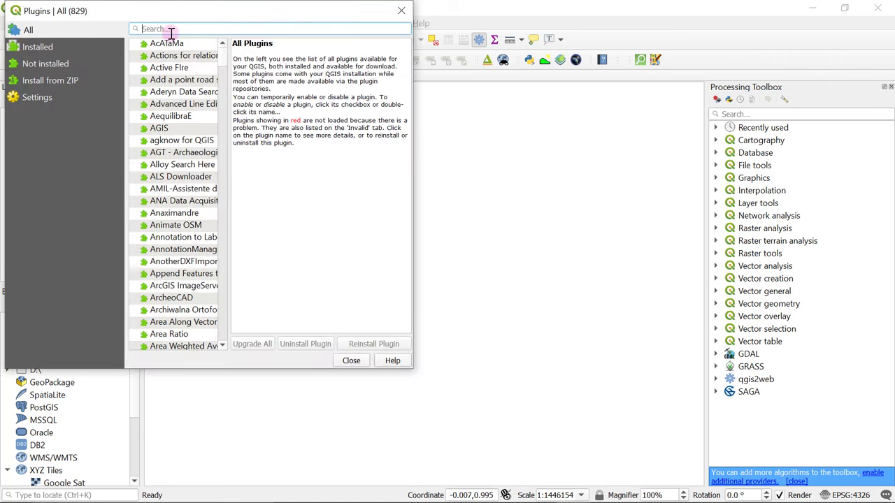
type("quickma")
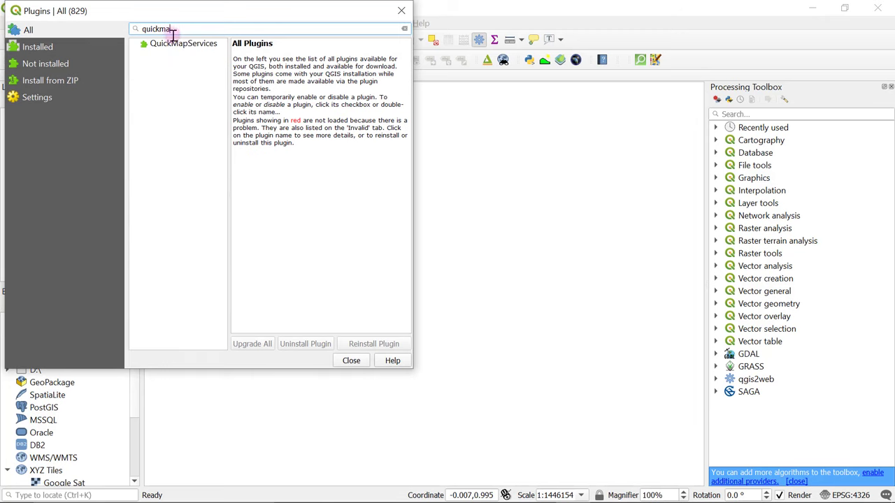
left_click(176, 44)
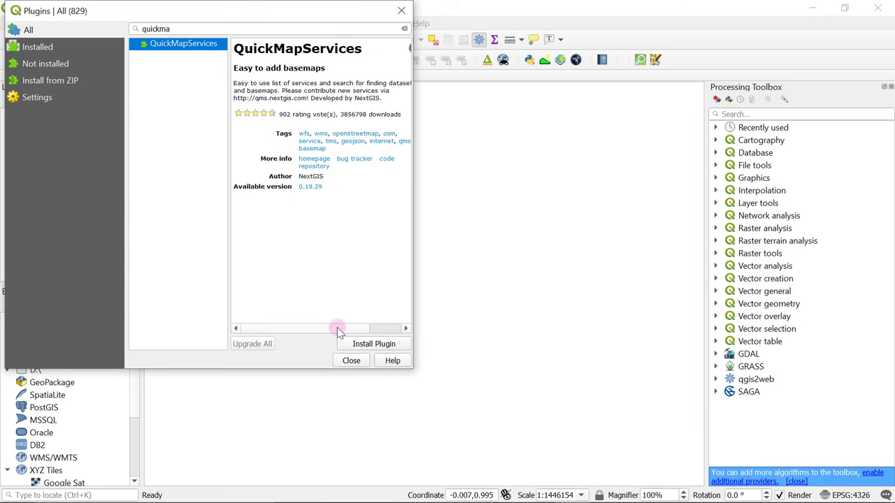
left_click(373, 346)
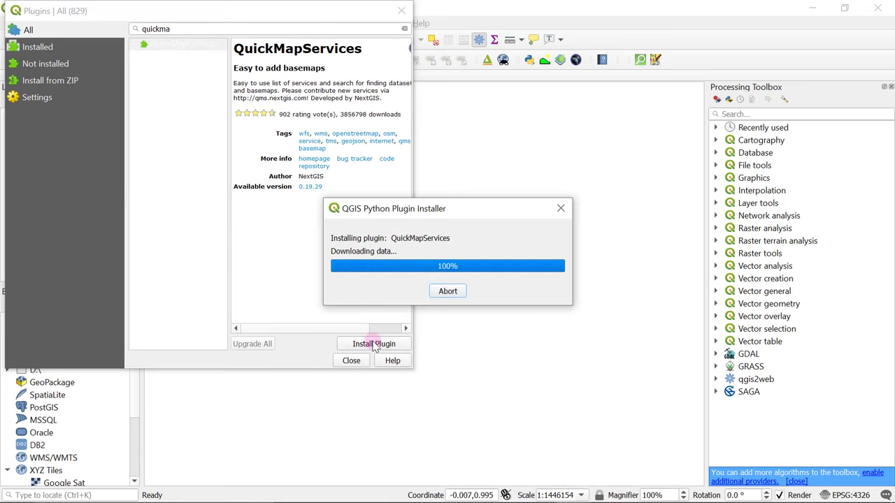
left_click(351, 361)
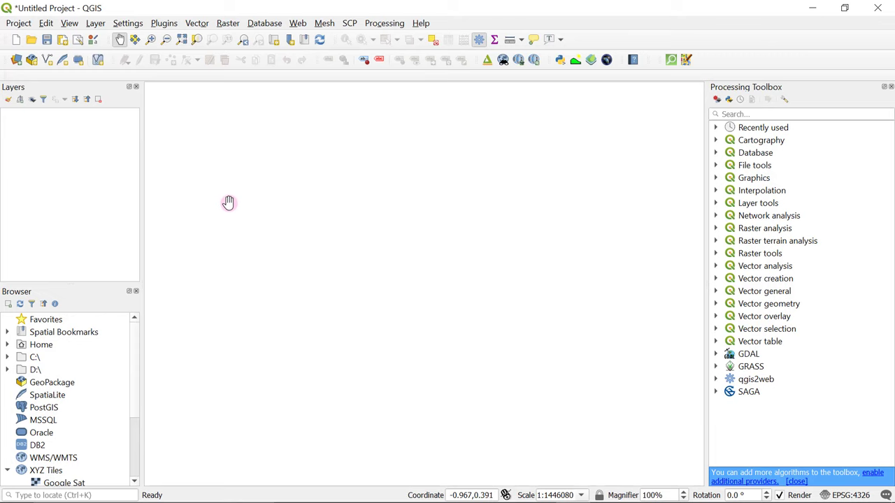
Add the OSM Standard basemap to the project through QuickMapServices
left_click(298, 24)
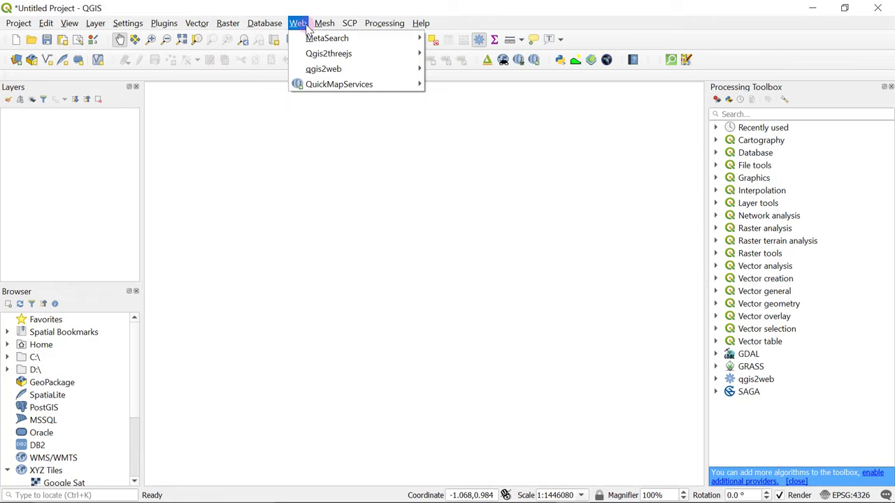
mouse_move(316, 86)
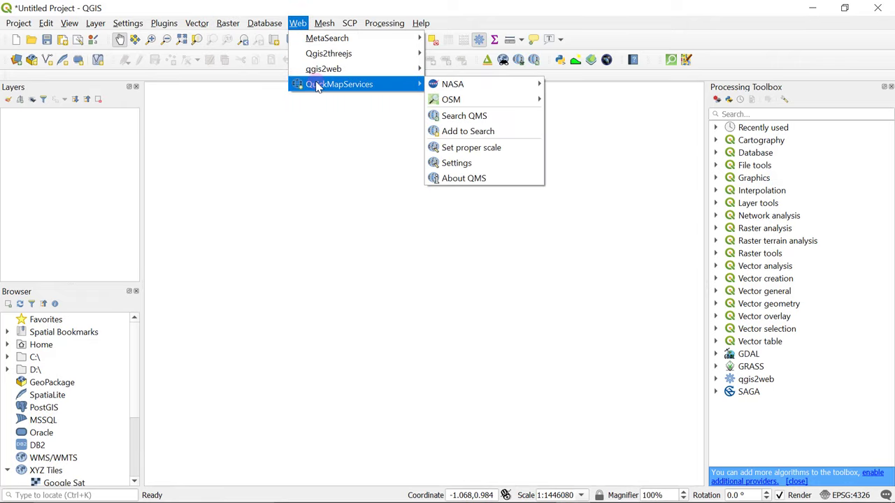
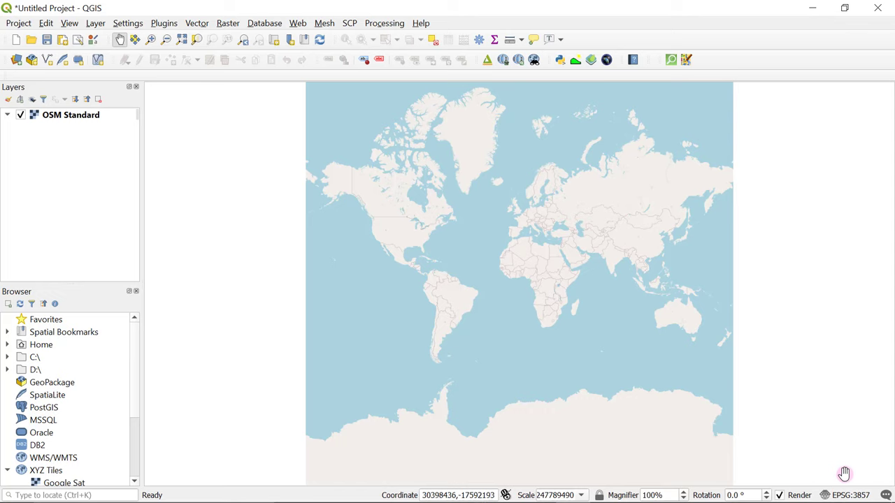
Set the project's coordinate reference system to WGS 84 (EPSG:4326)
left_click(857, 495)
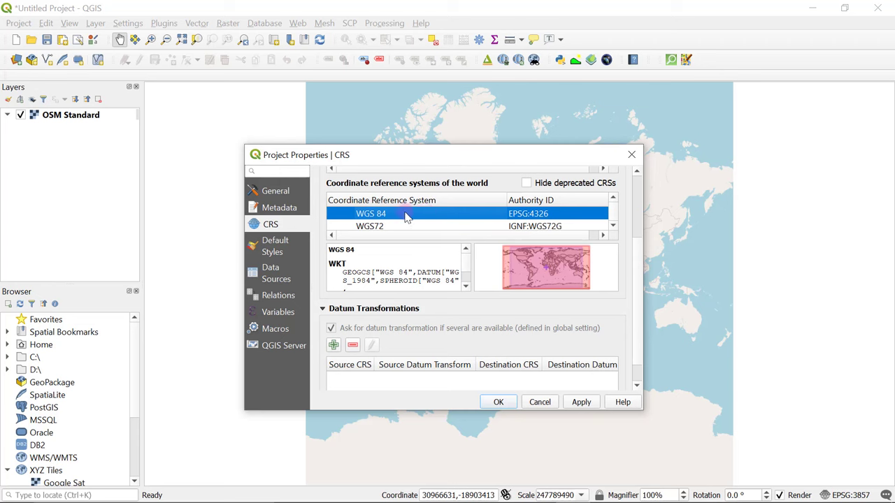
left_click(580, 403)
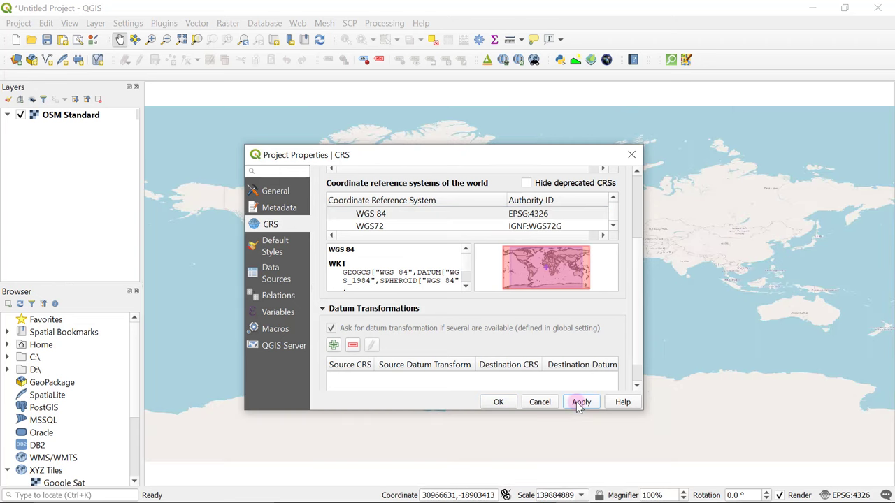
left_click(505, 404)
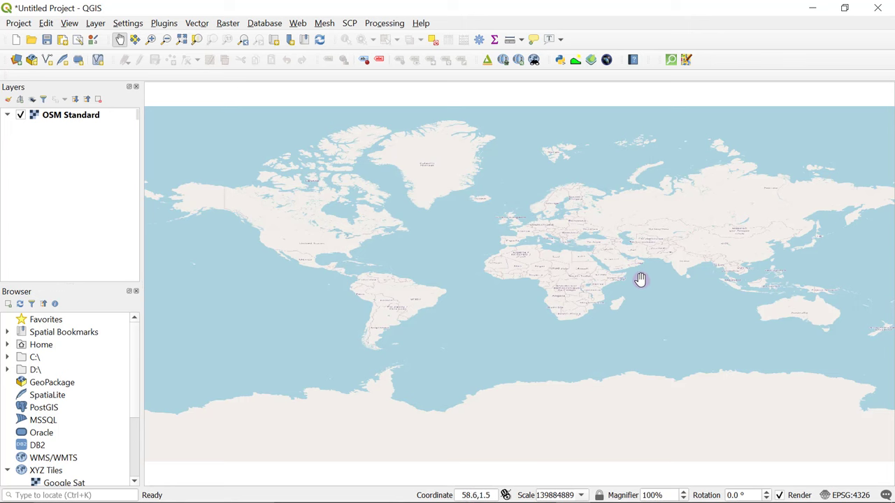
Locate the peninsula around Lecce in southeastern Italy and zoom the map canvas to a rectangle enclosing it
scroll(577, 245, "up", 3)
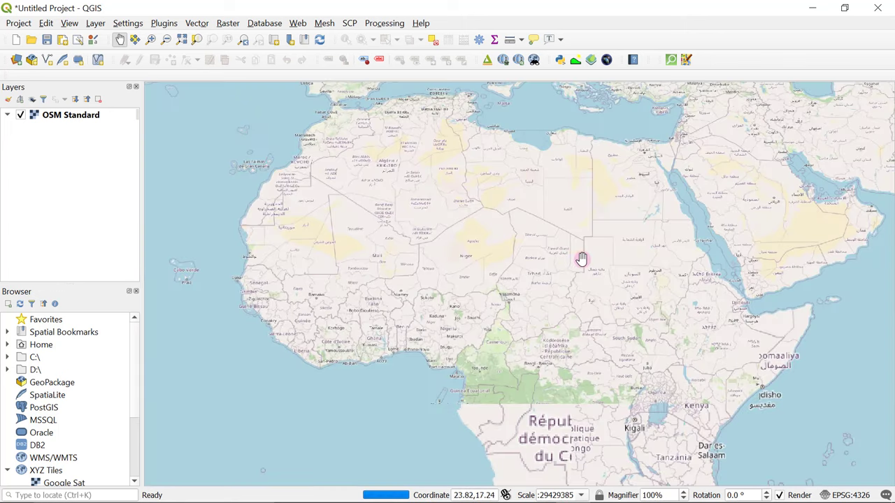
left_click_drag(580, 257, 532, 415)
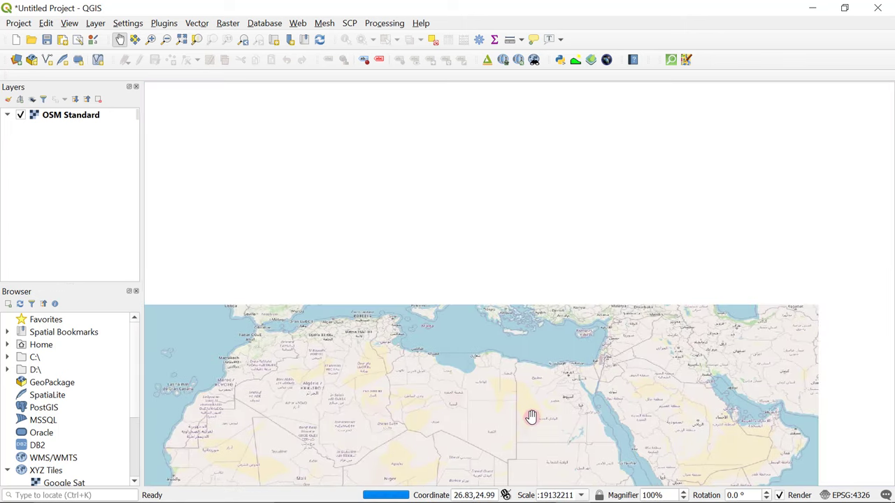
scroll(441, 312, "up", 1)
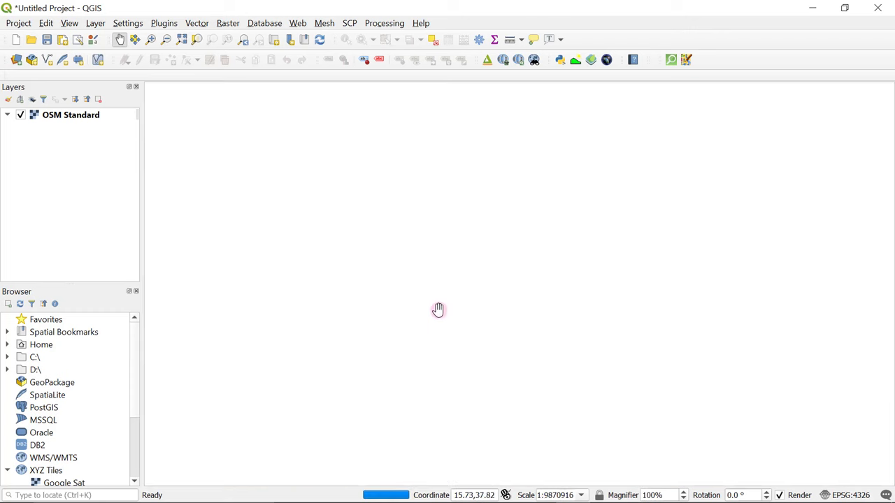
scroll(418, 312, "up", 1)
scroll(553, 220, "up", 2)
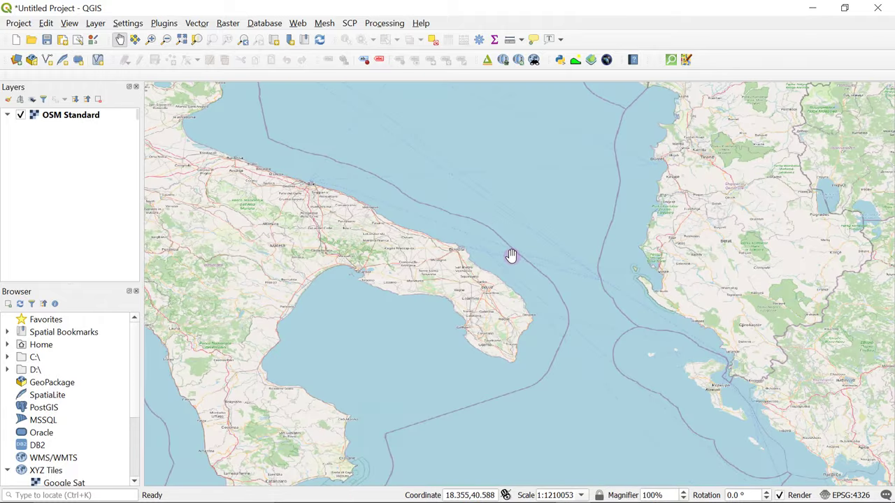
scroll(486, 288, "up", 1)
scroll(489, 305, "up", 1)
left_click_drag(488, 342, 495, 285)
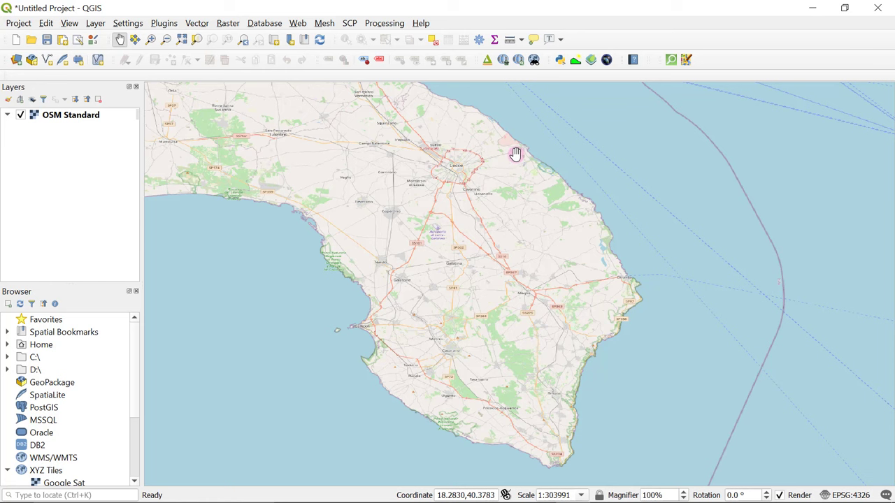
left_click_drag(411, 178, 424, 193)
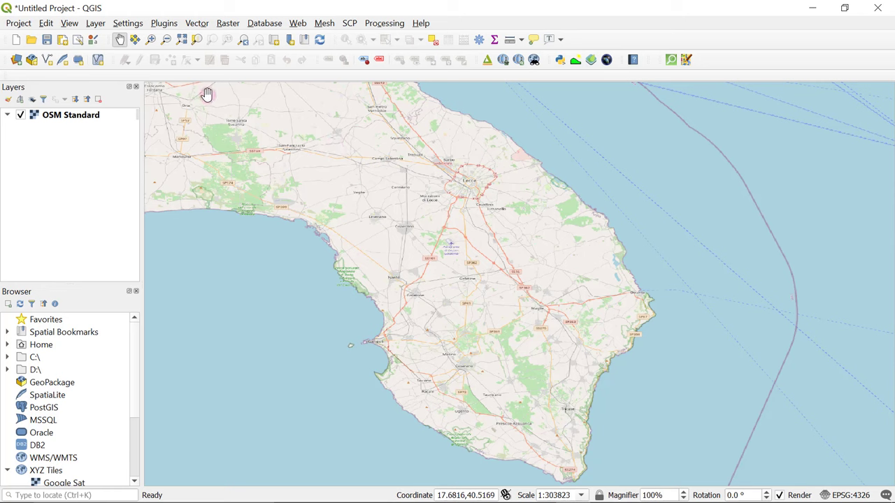
left_click(152, 40)
left_click_drag(193, 93, 750, 487)
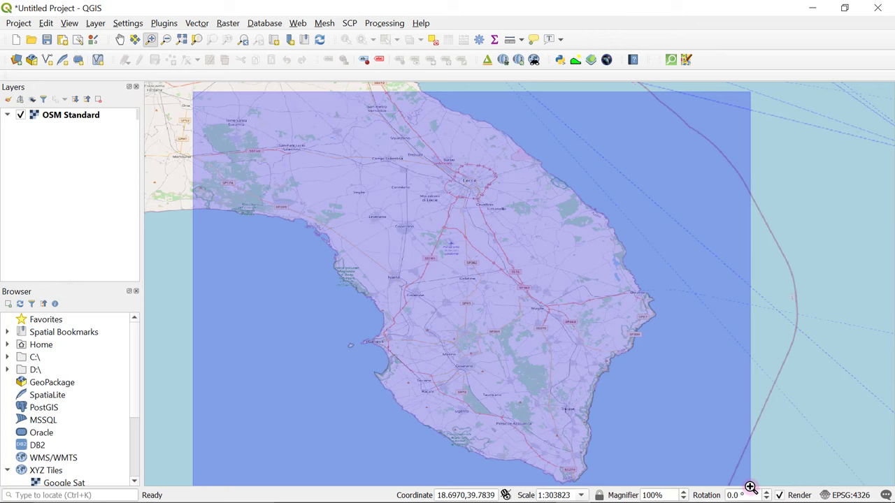
mouse_move(750, 488)
left_mouse_down()
mouse_move(751, 477)
mouse_move(755, 490)
left_mouse_up()
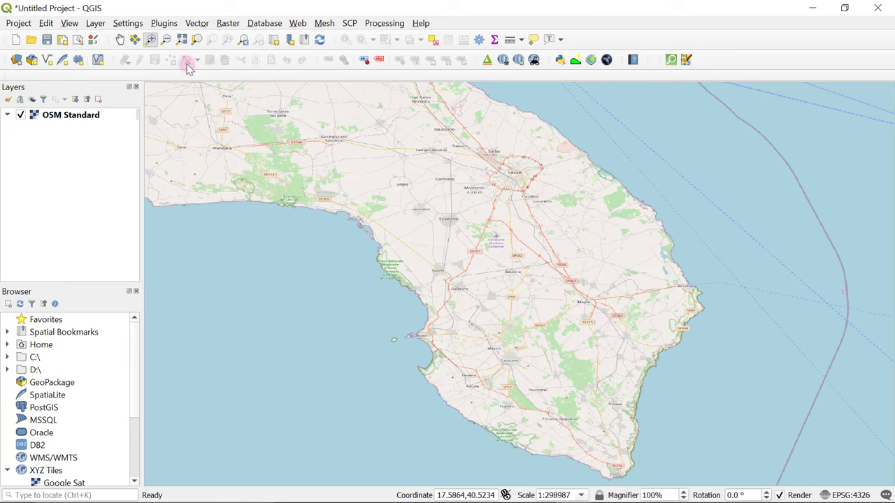
Open the SRTM Downloader and set its north, south, east and west bounds from the current map canvas extent
left_click(166, 23)
mouse_move(200, 103)
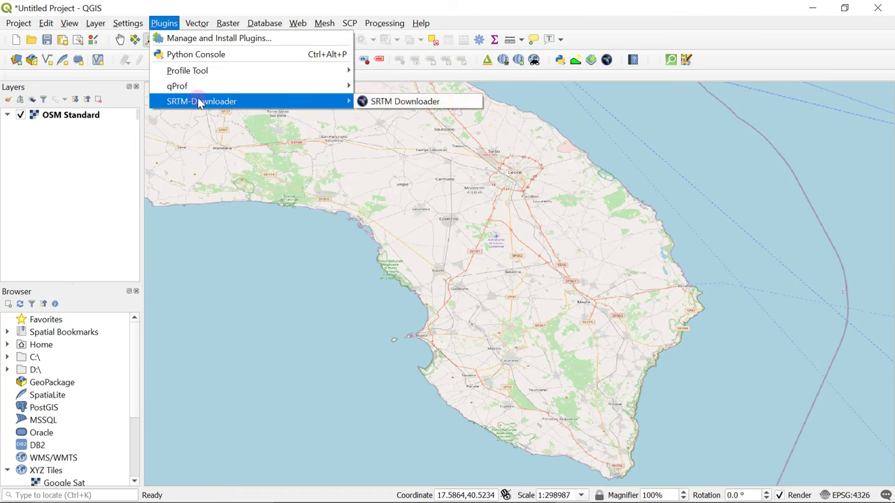
left_click(380, 100)
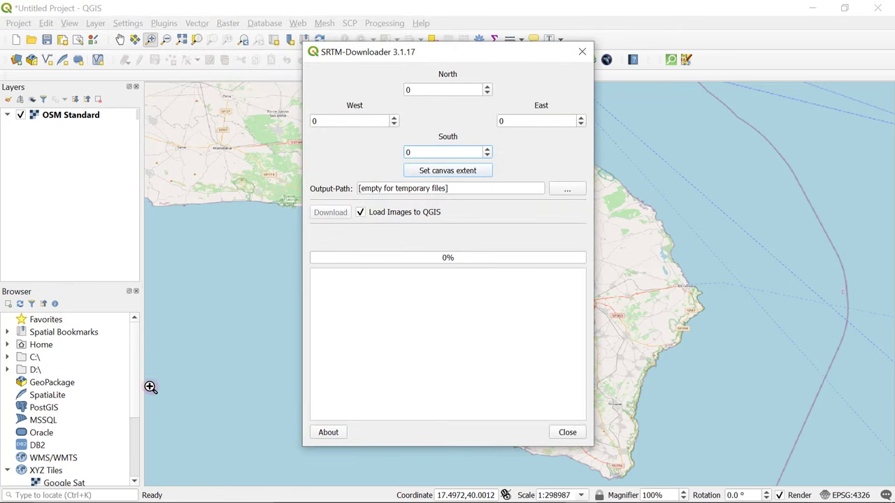
left_click(439, 174)
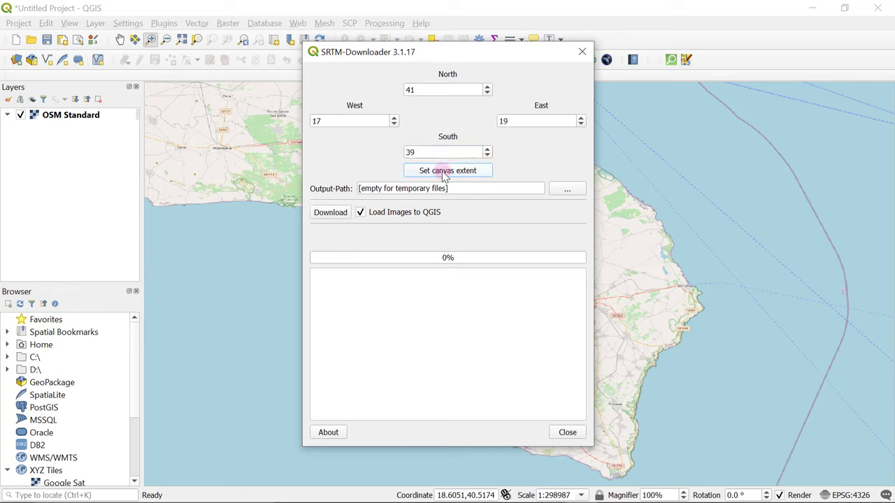
left_click(341, 121)
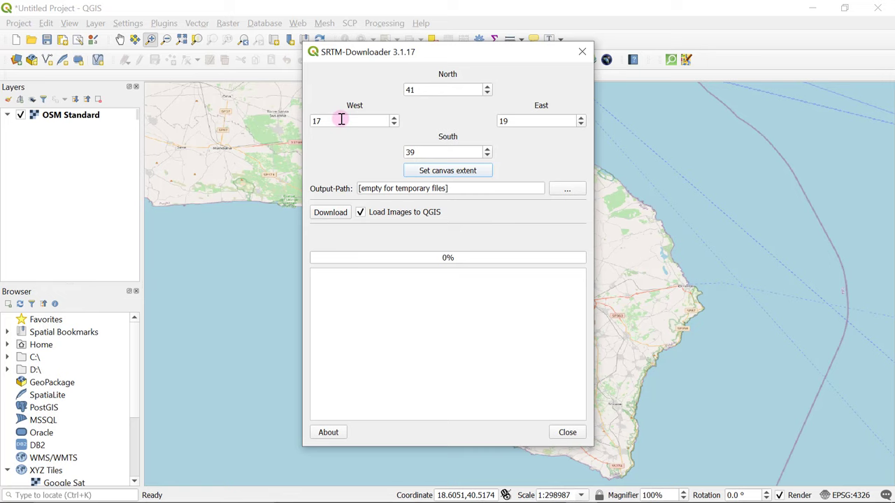
Start downloading the SRTM tiles to temporary files, keeping the option to load the images into the project enabled
left_click(360, 214)
left_click(361, 214)
left_click(336, 218)
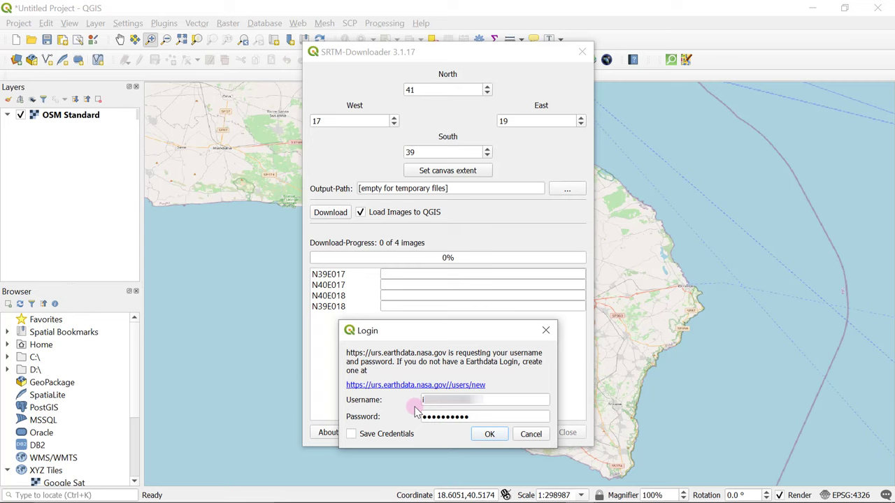
Open the Earthdata Login registration page from the login prompt and examine its profile, user, affiliation and agreement sections
left_click(401, 388)
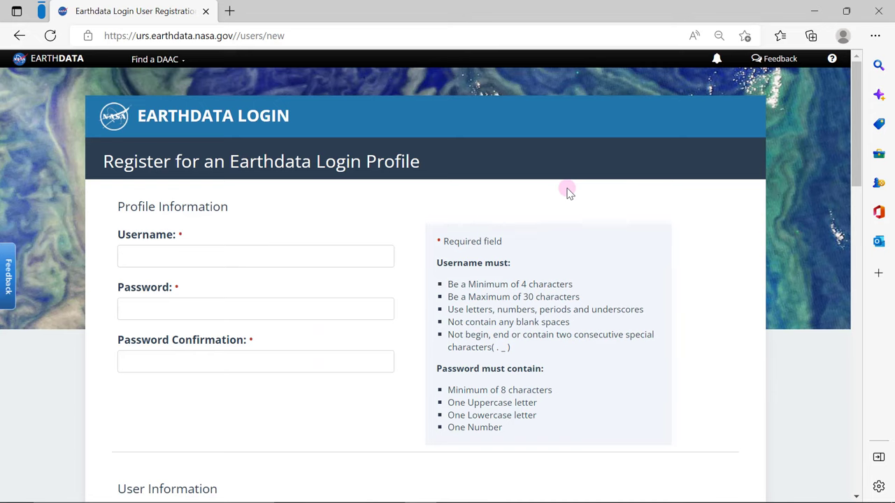
scroll(365, 123, "down", 10)
scroll(366, 124, "up", 4)
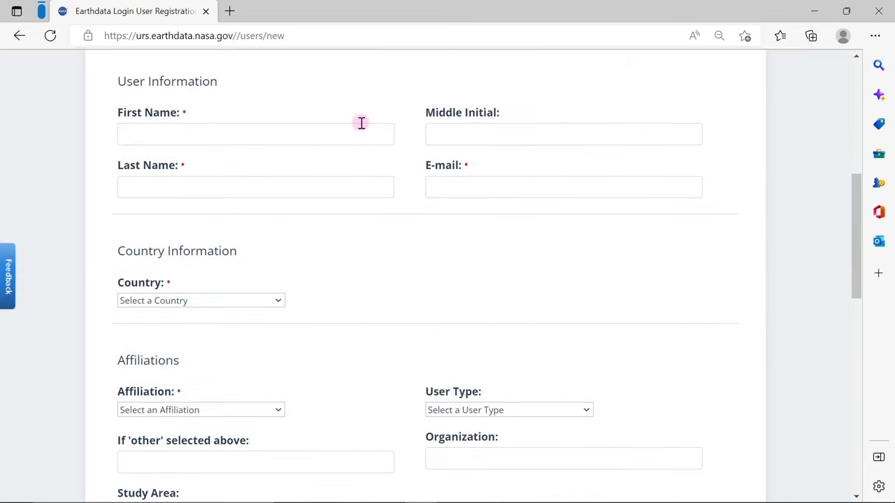
scroll(377, 174, "down", 4)
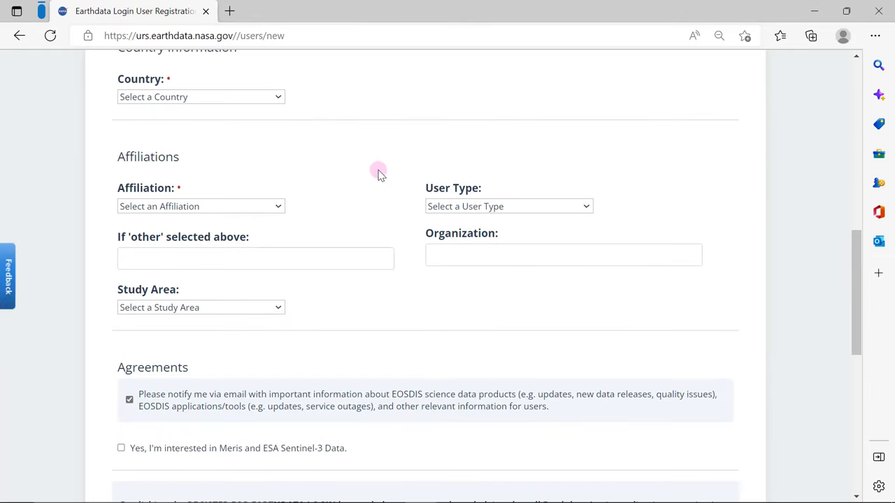
scroll(378, 175, "down", 1)
scroll(378, 174, "down", 4)
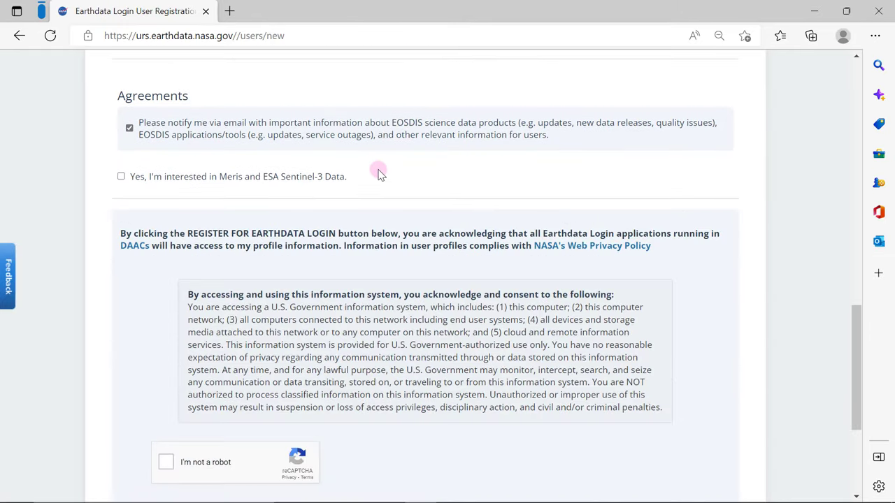
scroll(378, 174, "up", 4)
scroll(377, 174, "down", 5)
scroll(378, 174, "up", 10)
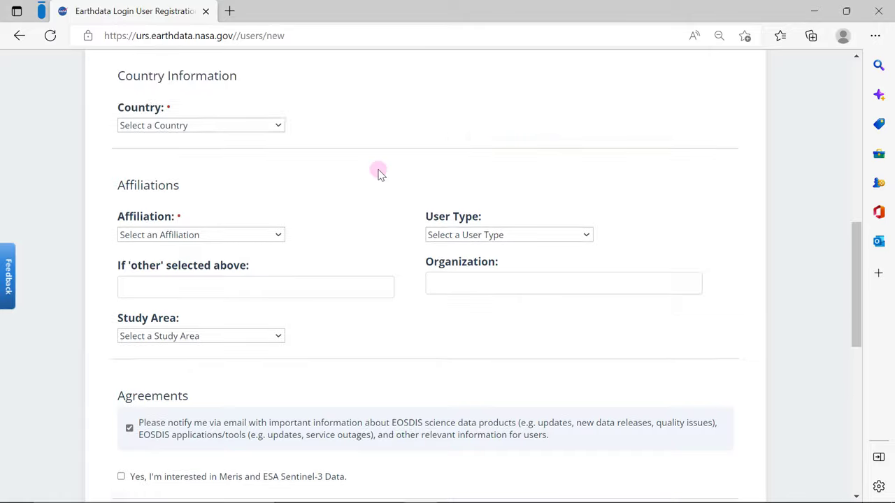
scroll(378, 174, "down", 3)
scroll(378, 174, "down", 6)
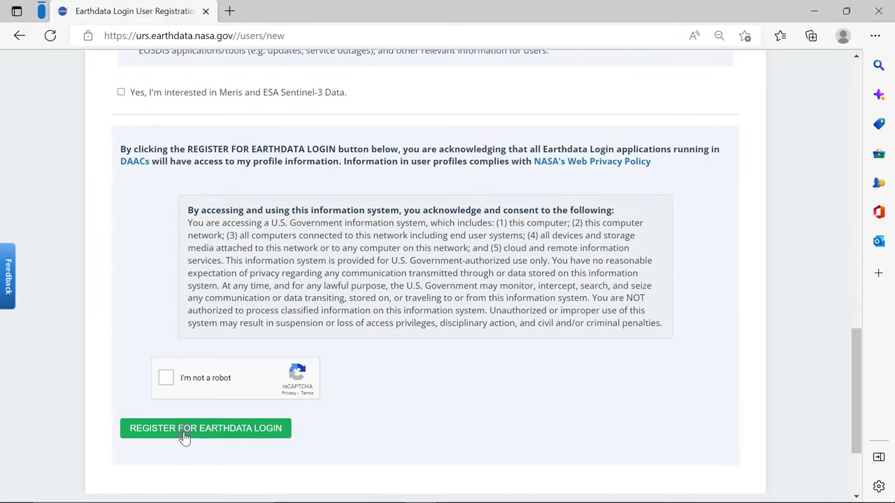
scroll(288, 421, "up", 1)
scroll(289, 420, "up", 15)
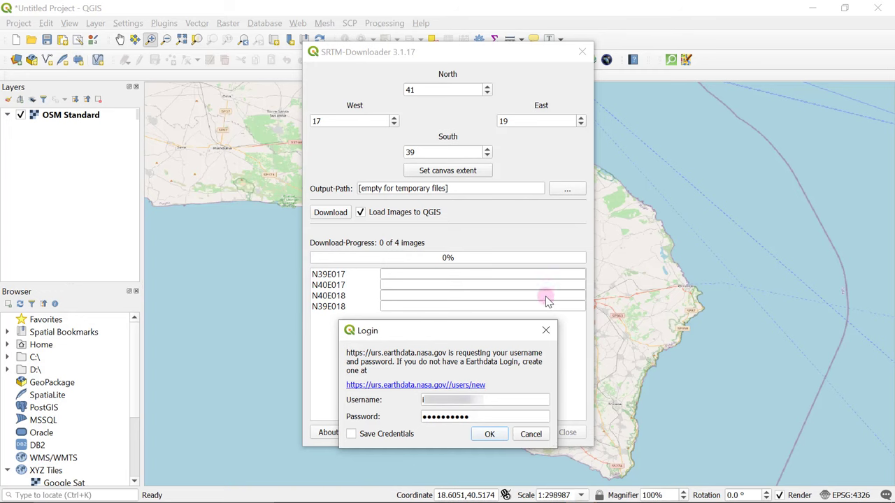
Sign in to Earthdata with the account username and password to download the SRTM tiles, and close the downloader once finished
left_click(486, 400)
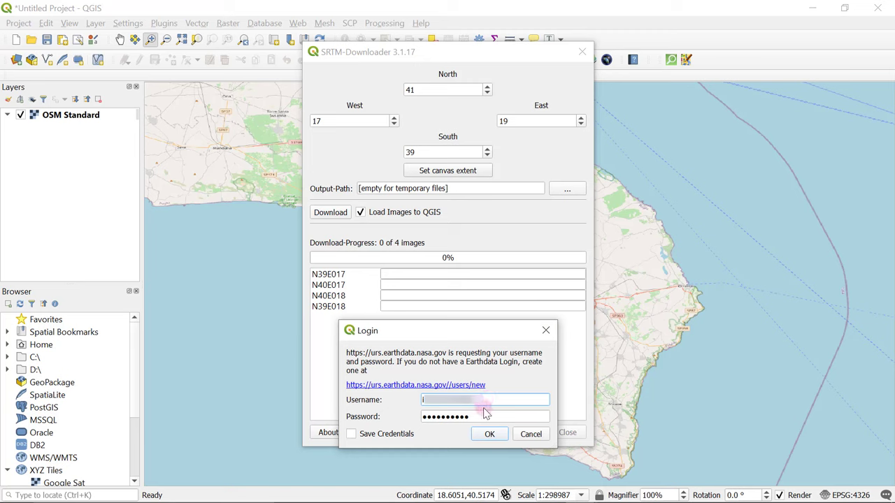
left_click(481, 417)
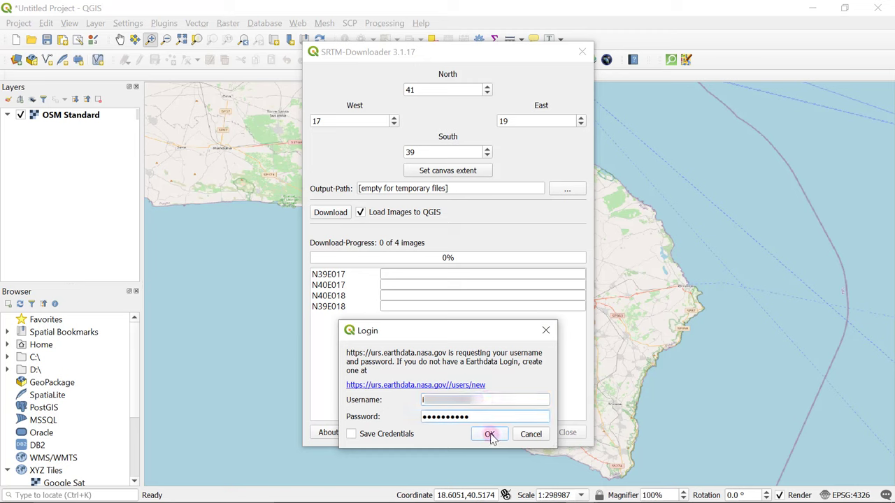
left_click(489, 435)
left_click_drag(342, 56, 500, 160)
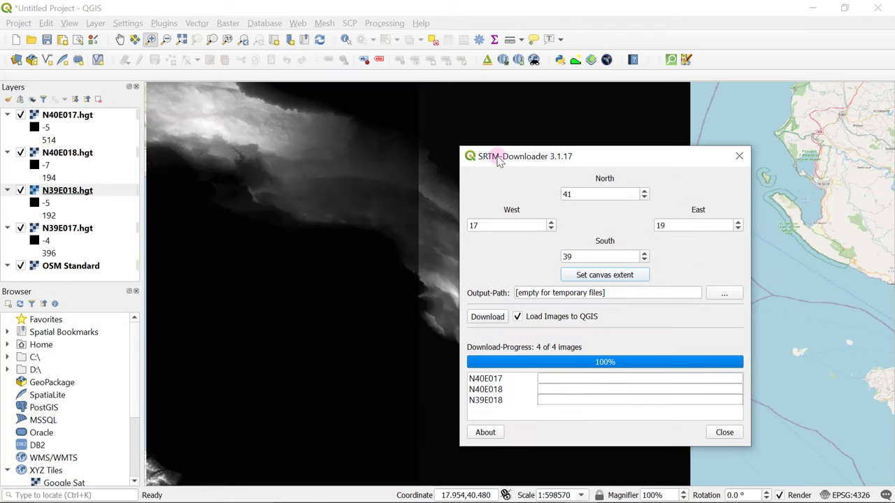
left_click_drag(500, 160, 682, 193)
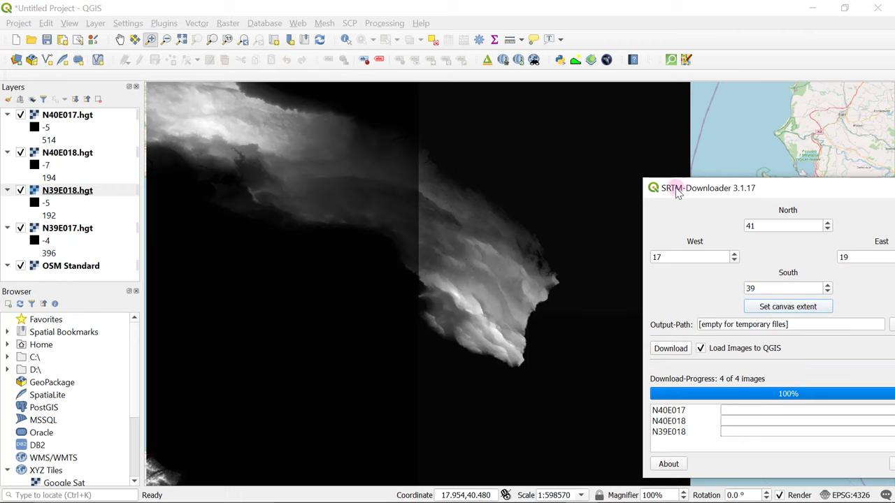
left_click_drag(678, 193, 617, 180)
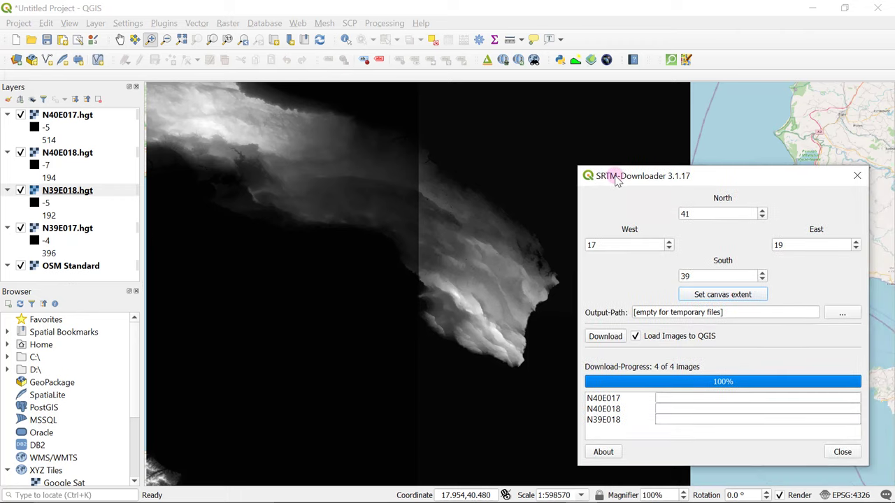
left_click(843, 452)
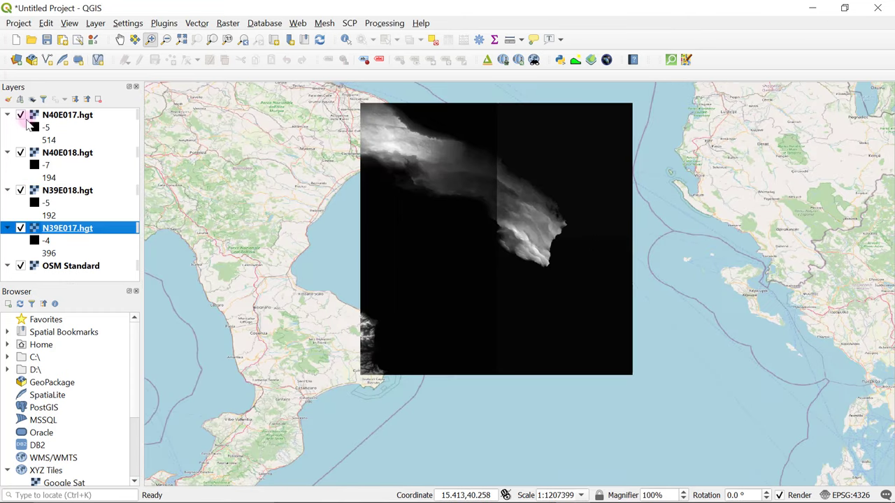
Toggle each of the four SRTM tile layers off and on to examine which area each one covers
left_click(20, 115)
left_click(20, 116)
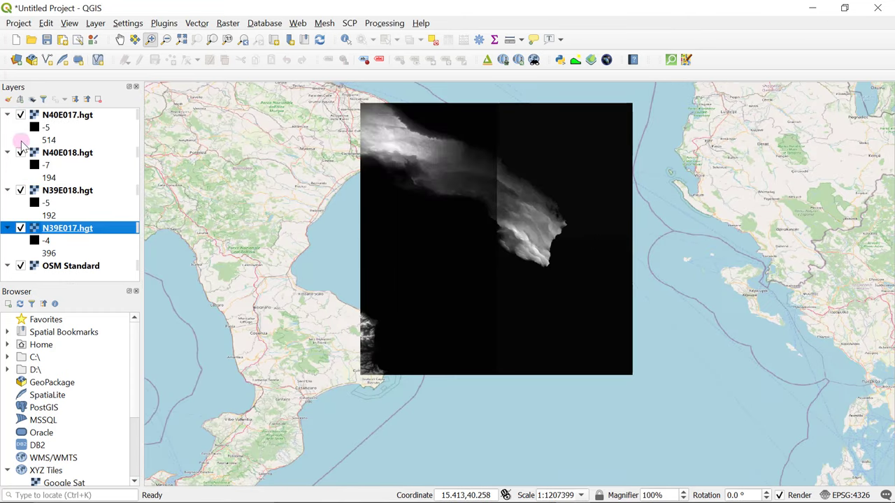
left_click(20, 152)
left_click(21, 152)
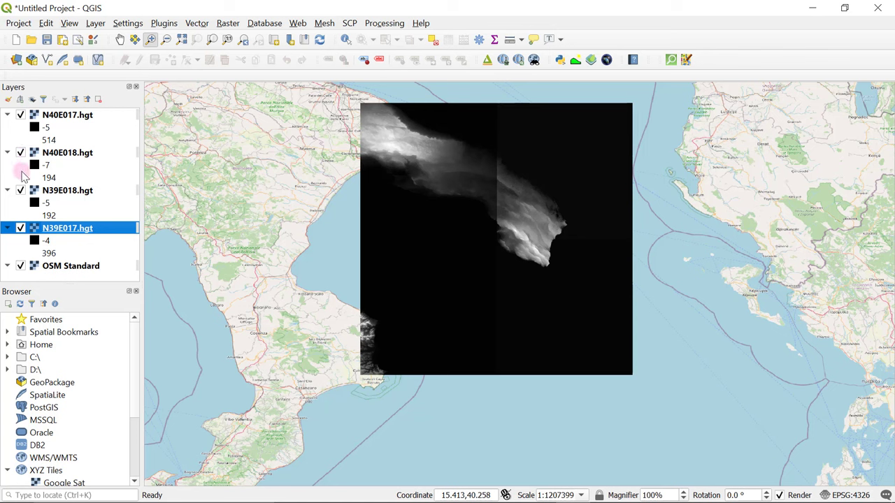
left_click(20, 190)
left_click(21, 190)
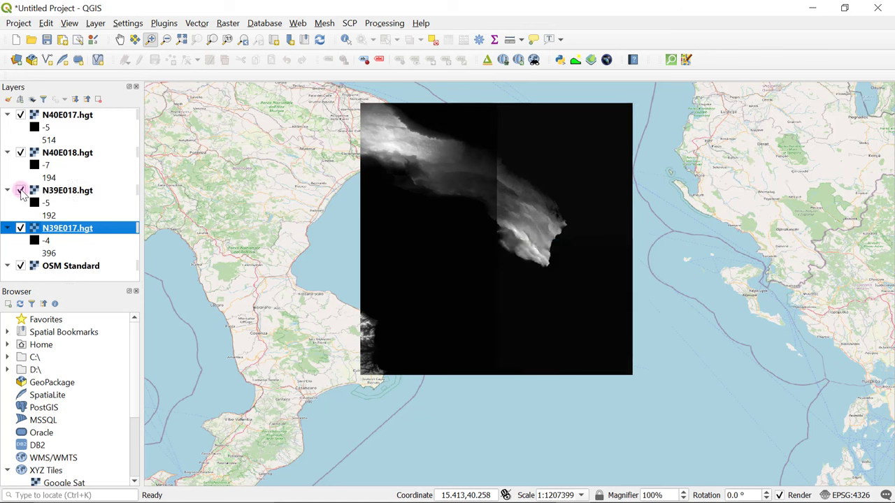
left_click(20, 228)
left_click(20, 228)
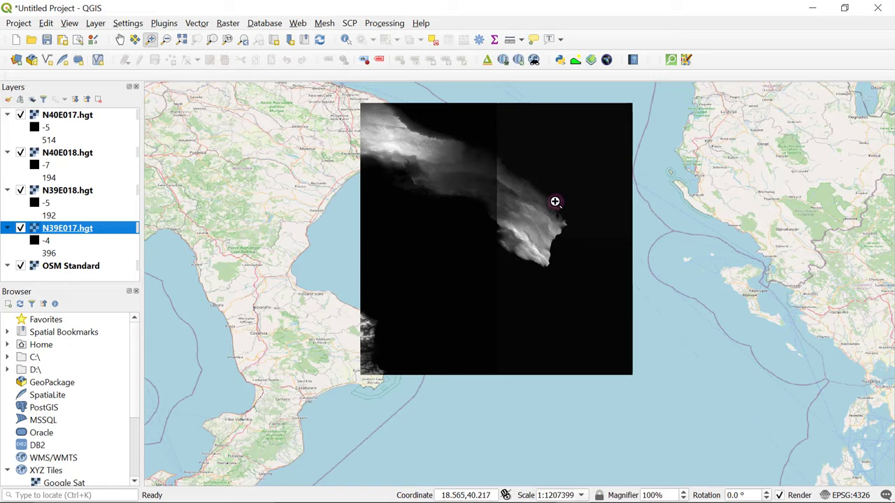
left_click_drag(569, 207, 543, 244)
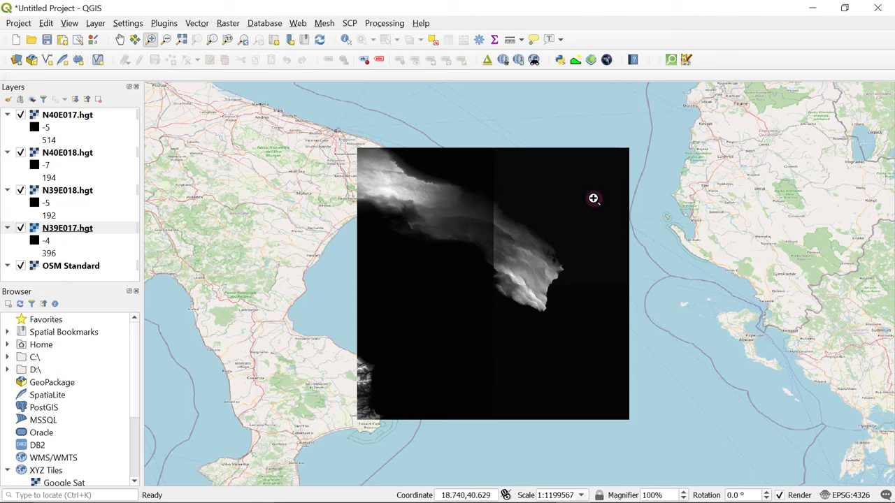
Open the raster Merge tool and choose N39E017, N39E018, N40E017 and N40E018 as input layers, leaving out the OSM basemap
left_click(228, 24)
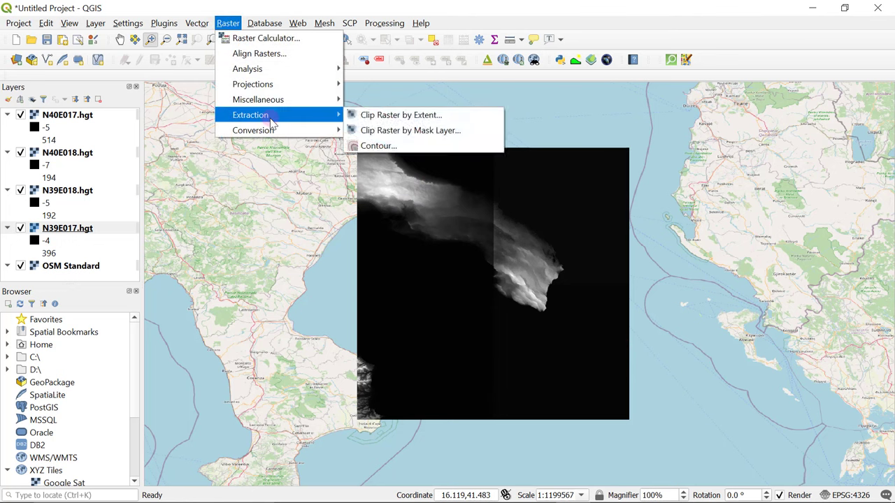
mouse_move(271, 105)
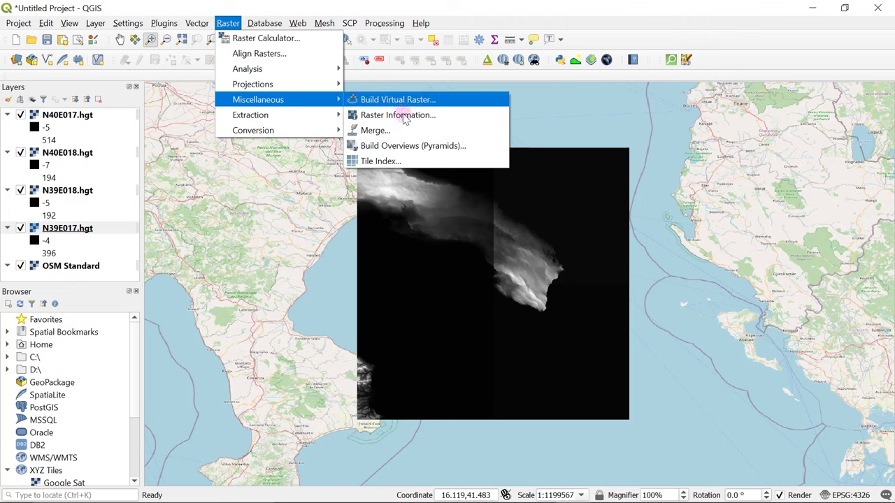
left_click(385, 135)
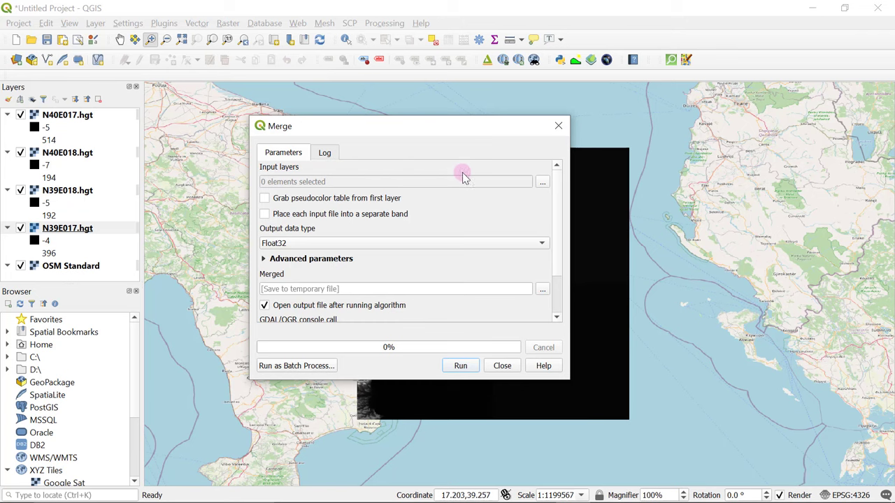
left_click(543, 182)
left_click(372, 182)
left_click(371, 194)
left_click(372, 205)
left_click(371, 217)
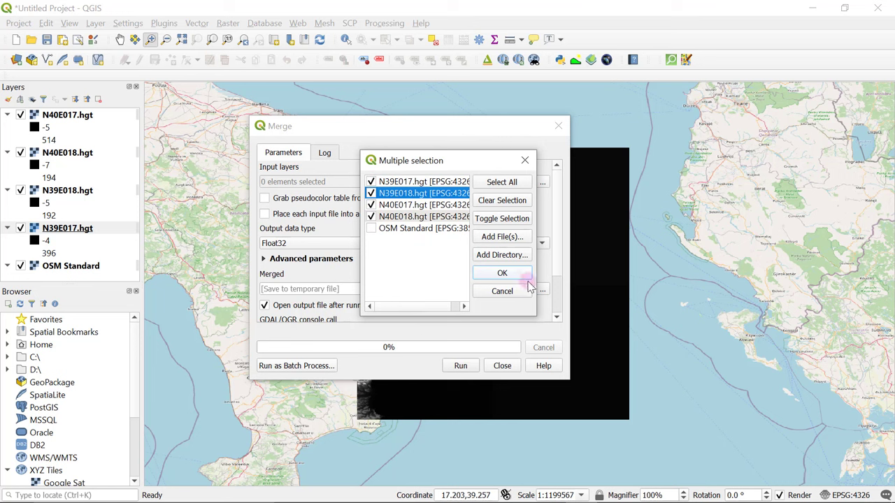
left_click(502, 273)
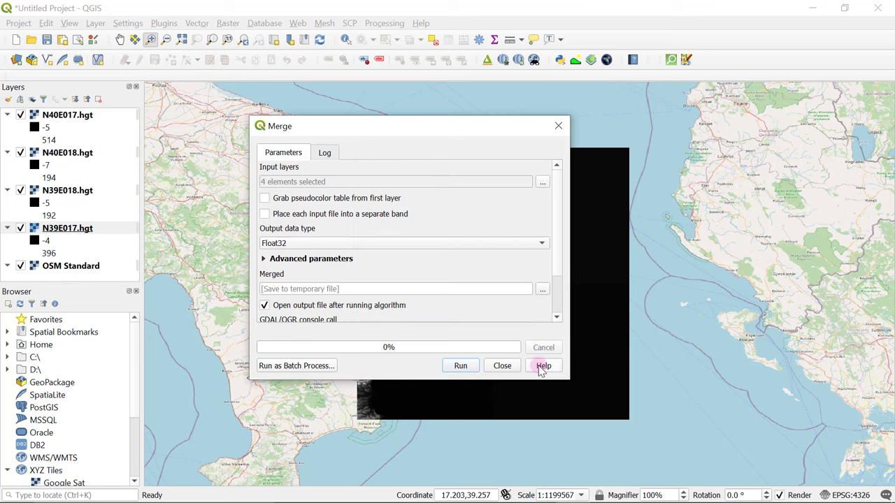
Run the merge with Float32 output to a temporary file and close the tool's dialog
mouse_move(559, 232)
left_mouse_down()
mouse_move(564, 289)
mouse_move(557, 241)
left_mouse_up()
left_click(463, 367)
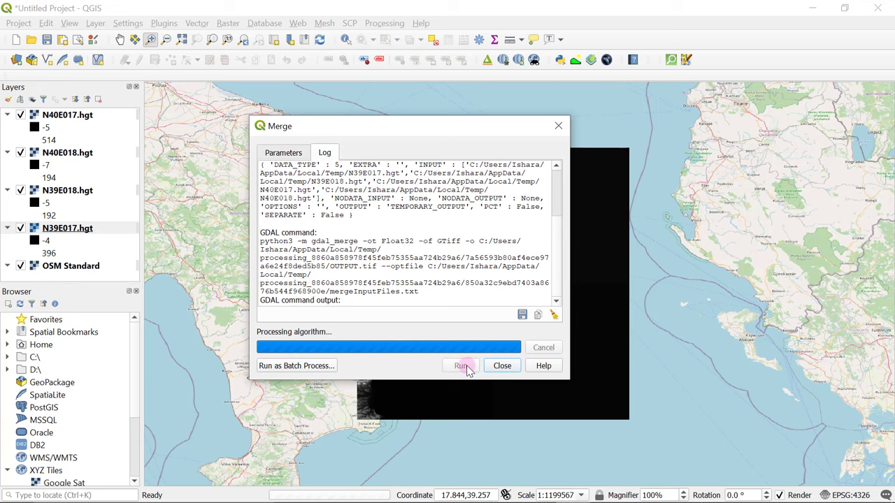
left_click(502, 365)
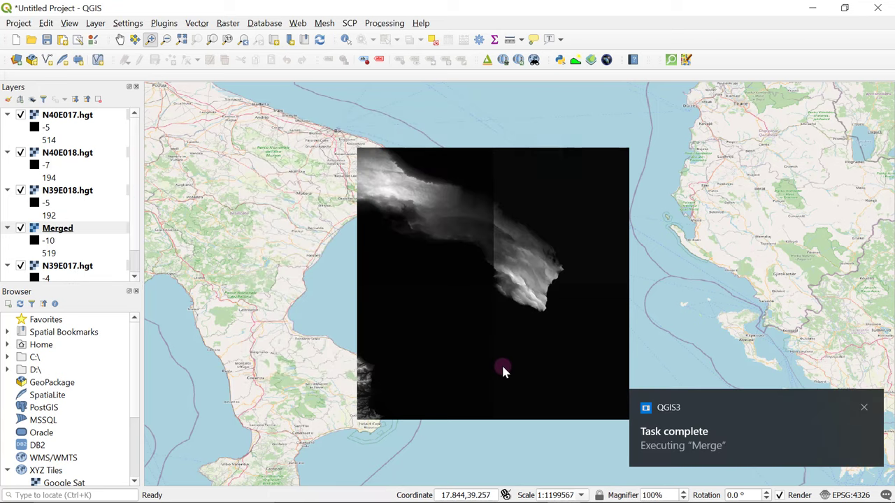
Hide the four original .hgt tile layers, leaving the Merged raster and the basemap visible
left_click(49, 228)
scroll(49, 228, "down", 1)
left_click(20, 238)
scroll(21, 241, "up", 1)
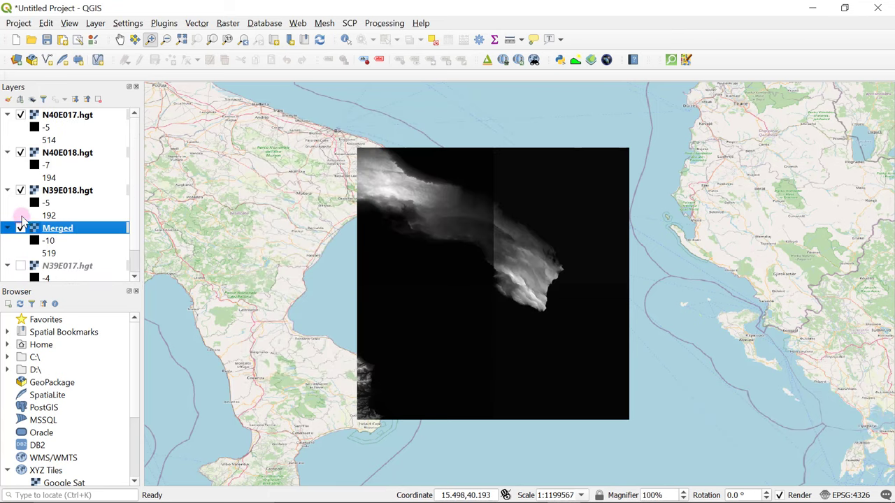
left_click(20, 190)
left_click(21, 153)
left_click(20, 114)
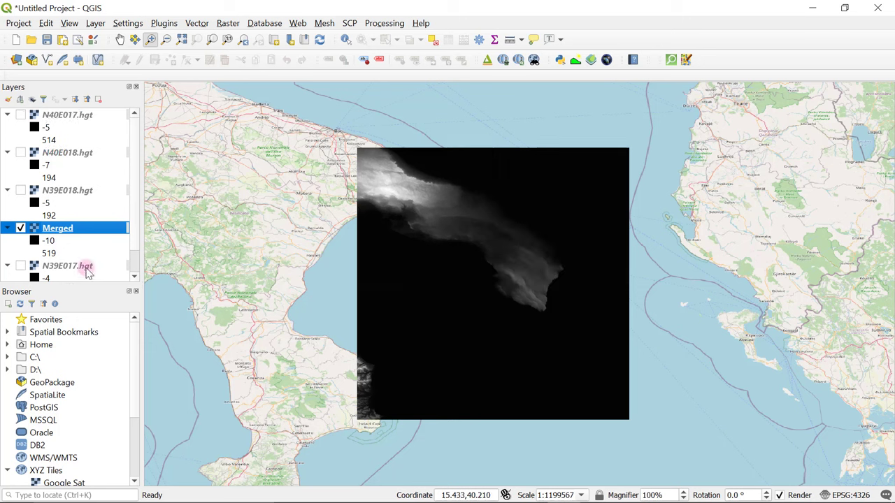
Move the Merged layer to the top of the layer order, above the N40E017 tile
left_click_drag(88, 227, 91, 108)
left_click_drag(80, 227, 81, 114)
left_click(81, 117)
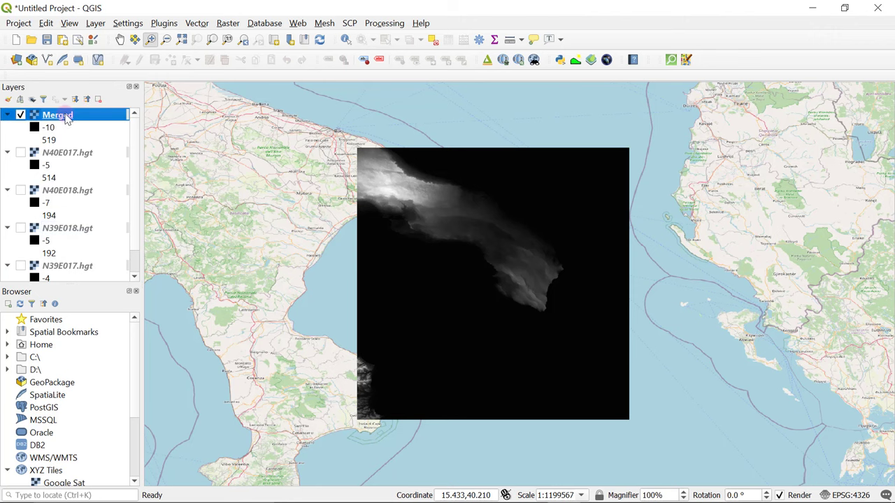
left_click(523, 272)
scroll(443, 172, "down", 1)
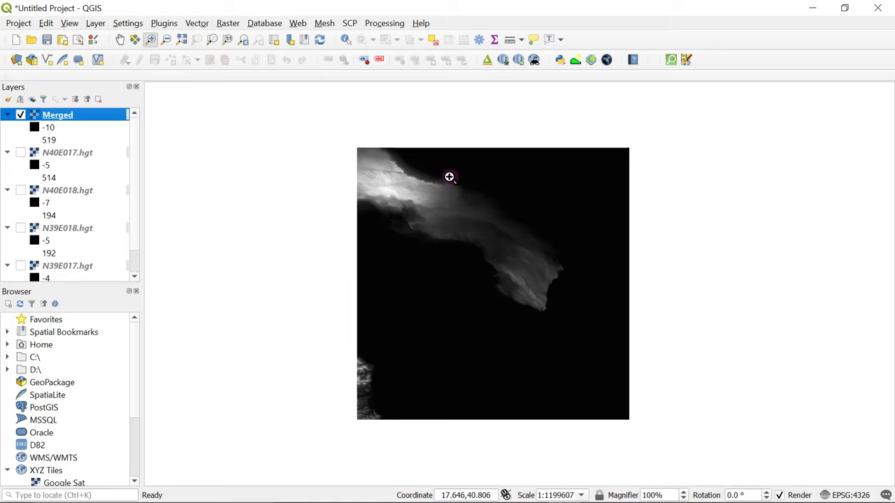
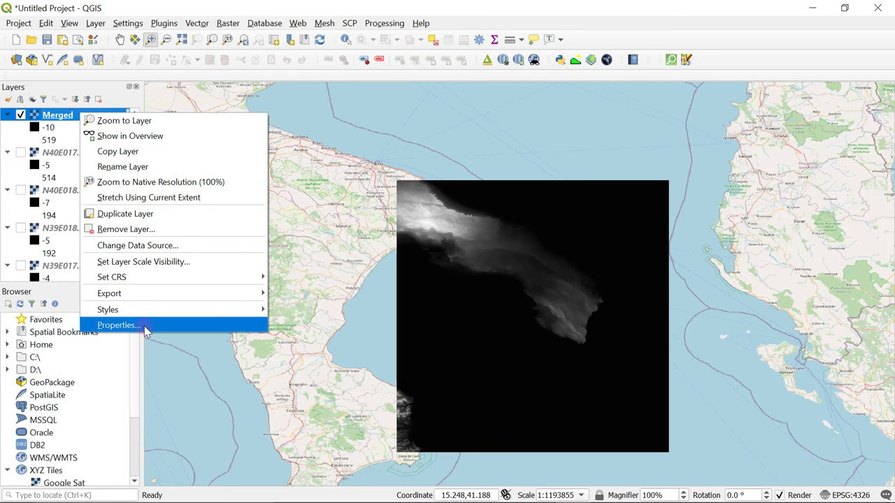
Style the Merged layer as singleband pseudocolor with the rainbow color ramp and linear interpolation, and review its legend entries
left_click(118, 325)
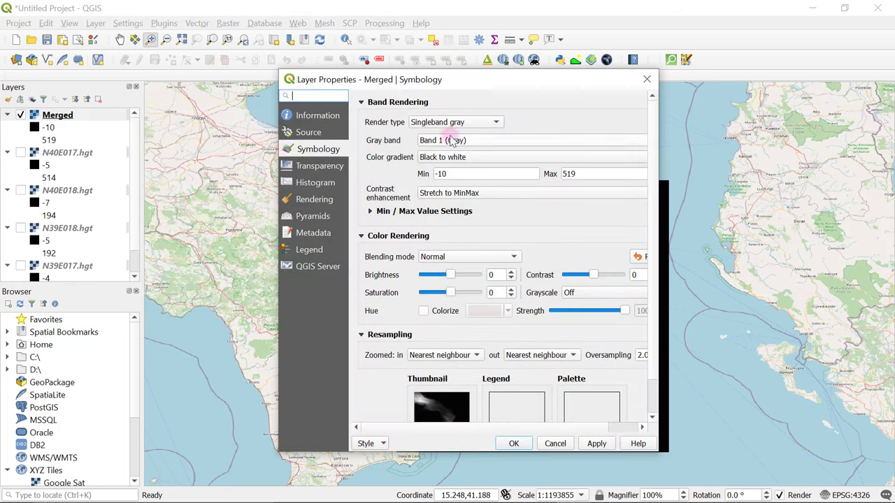
left_click(459, 122)
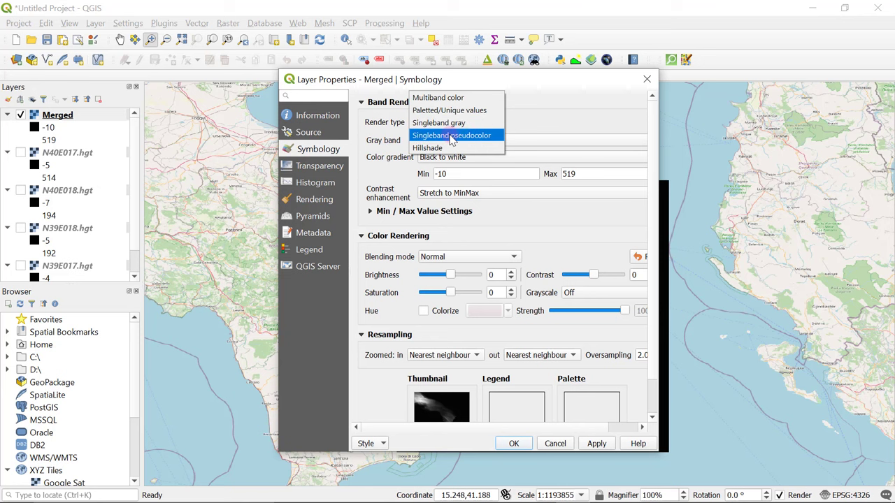
left_click(455, 137)
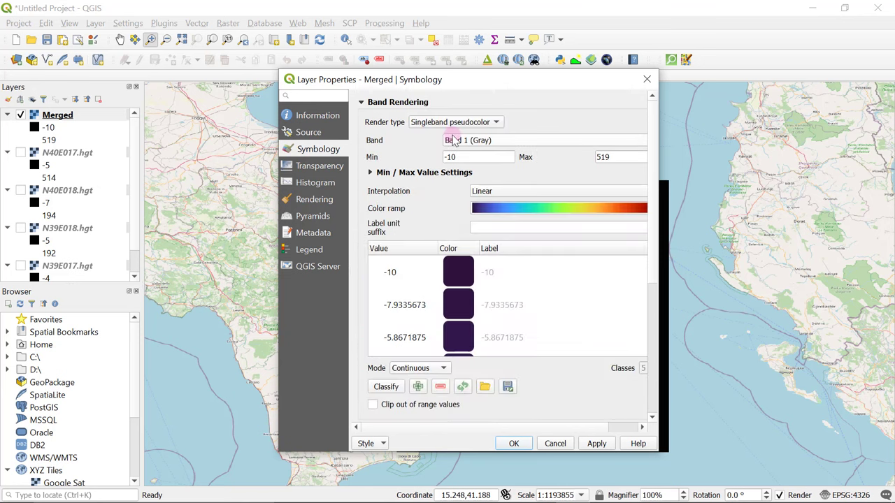
left_click_drag(682, 208, 823, 218)
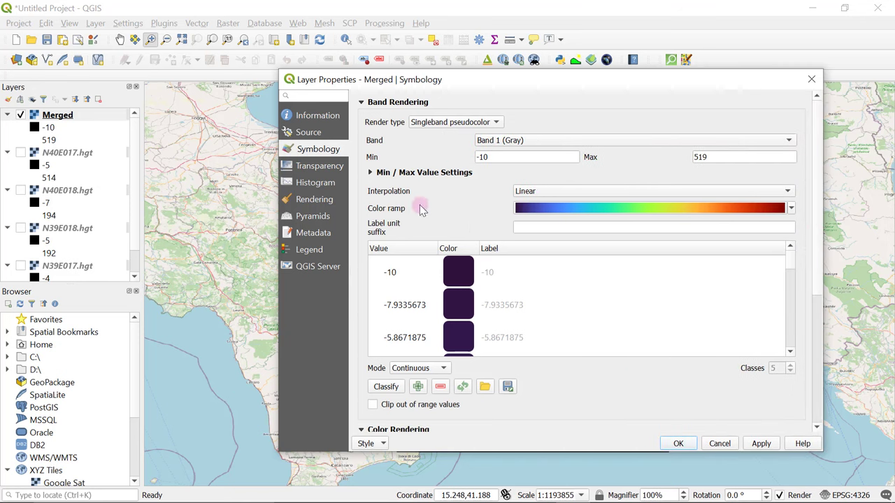
left_click(760, 444)
left_click_drag(381, 79, 355, 60)
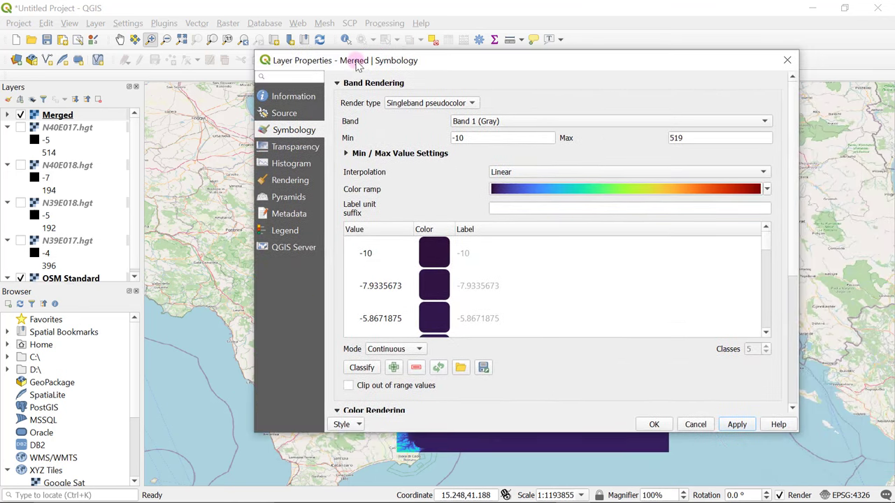
left_click(663, 425)
scroll(88, 194, "down", 5)
scroll(88, 194, "down", 20)
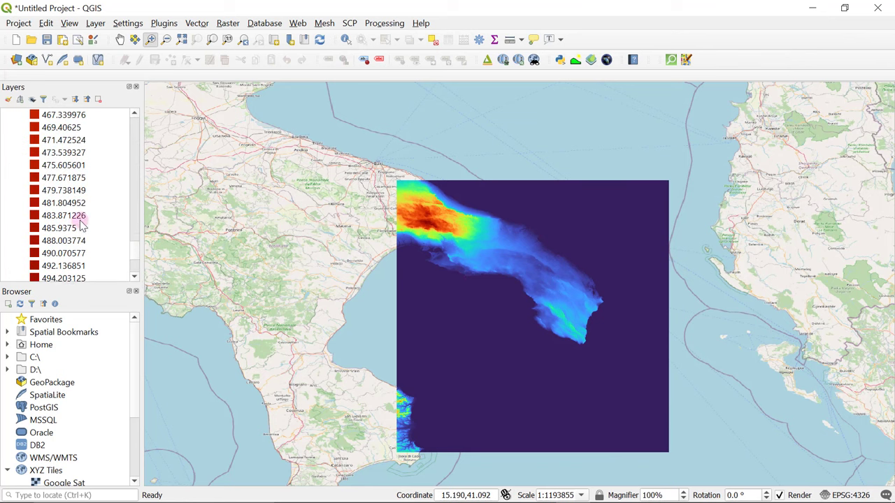
scroll(75, 214, "down", 5)
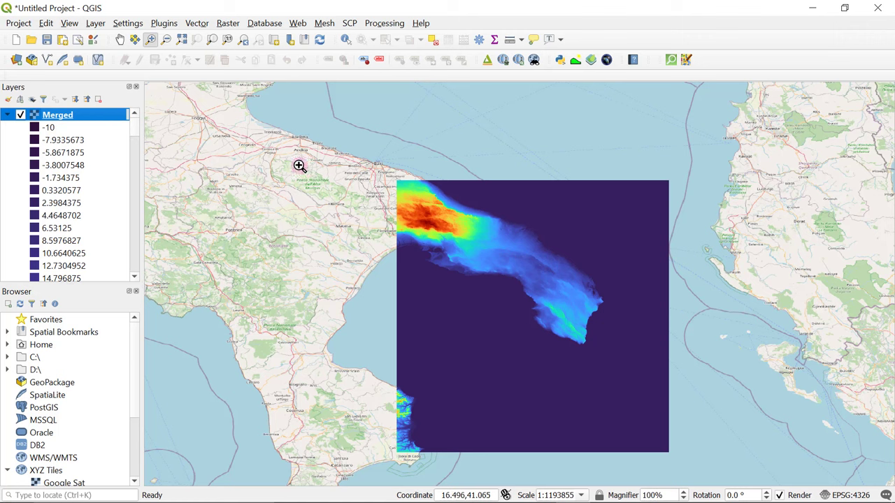
Export the Merged raster as raw-data GeoTIFF DEM.tif in the 52. SRTM Downloader folder, keeping EPSG:4326 and adding the saved file to the map
right_click(85, 115)
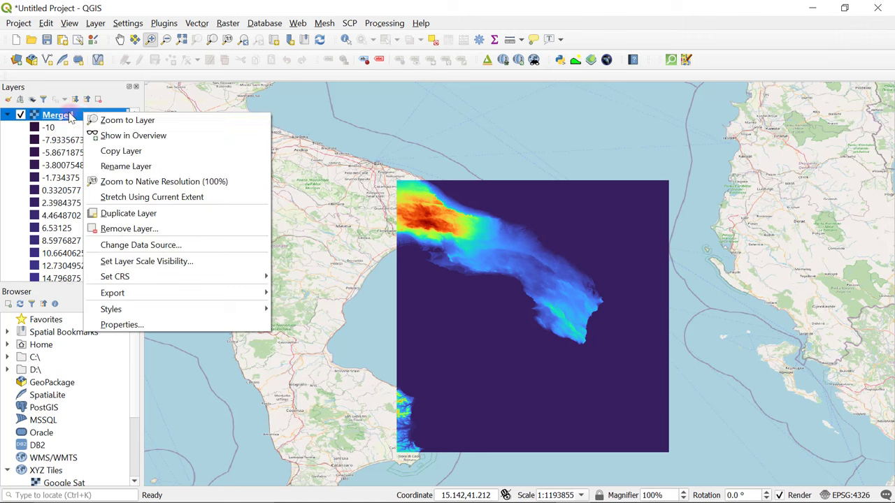
mouse_move(176, 298)
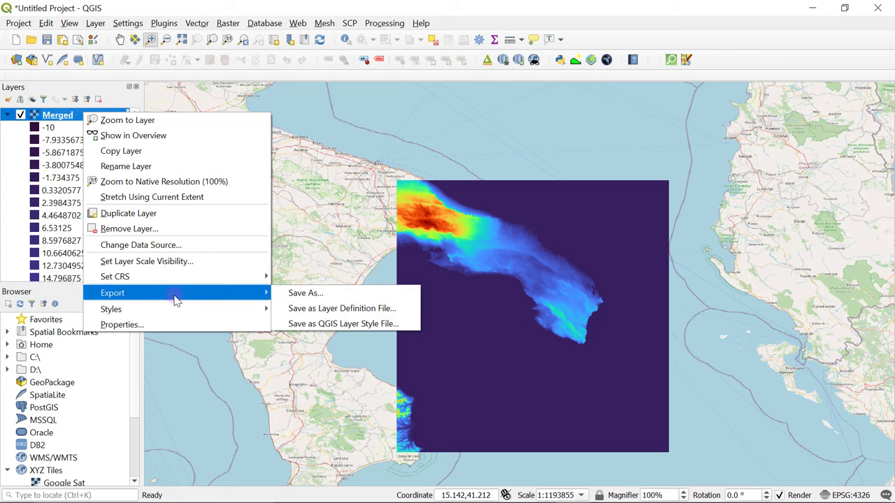
left_click(308, 293)
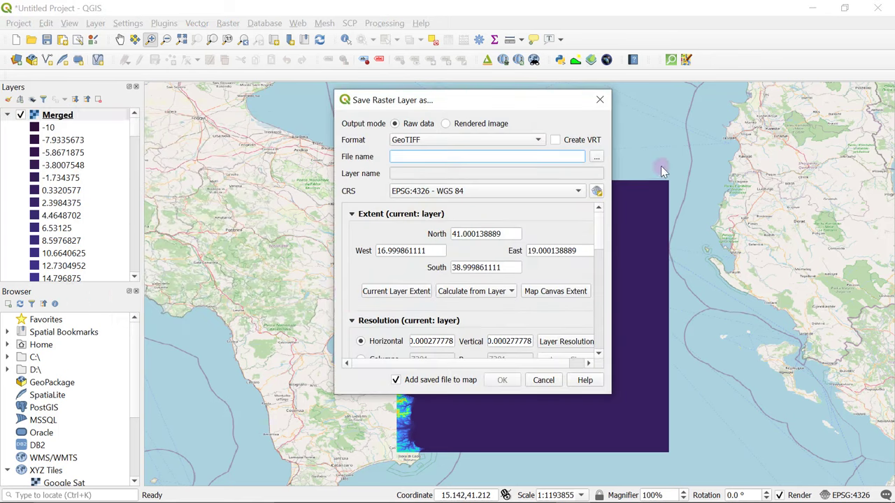
left_click(521, 144)
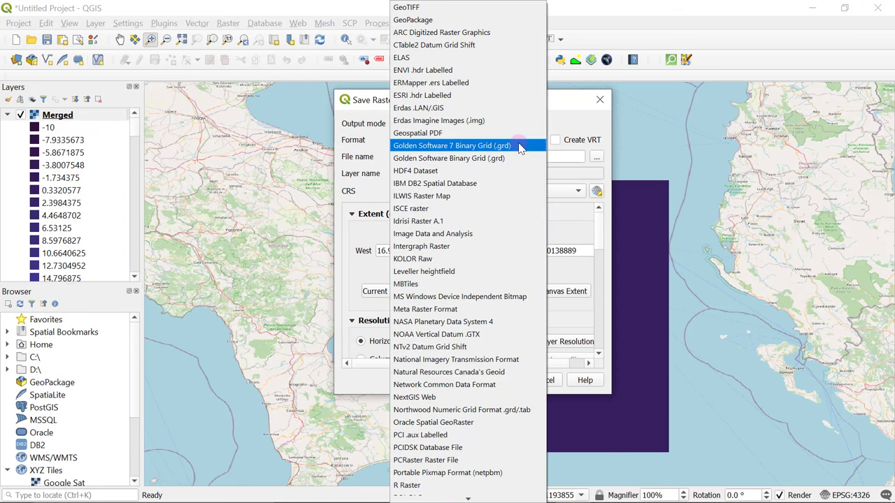
left_click(556, 132)
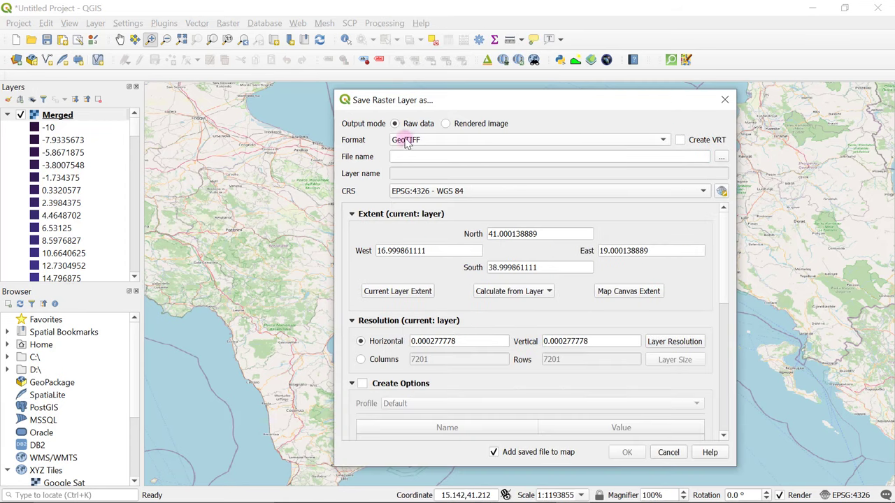
left_click(722, 158)
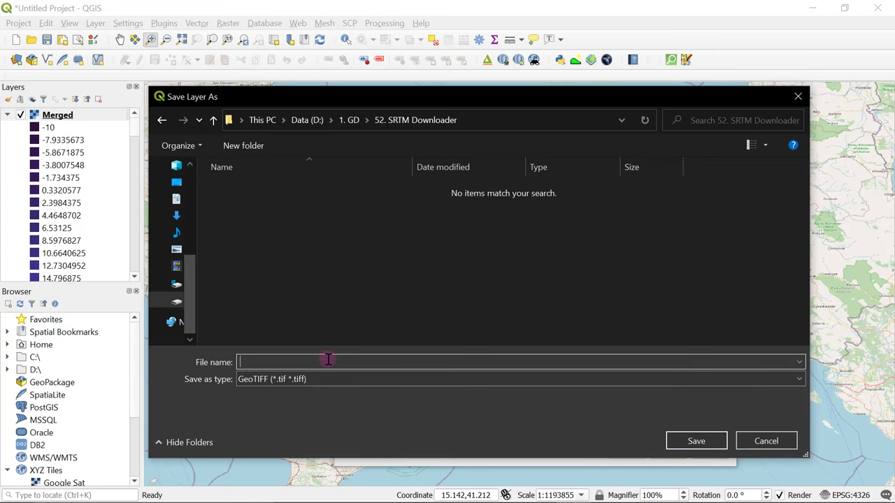
type("DEM")
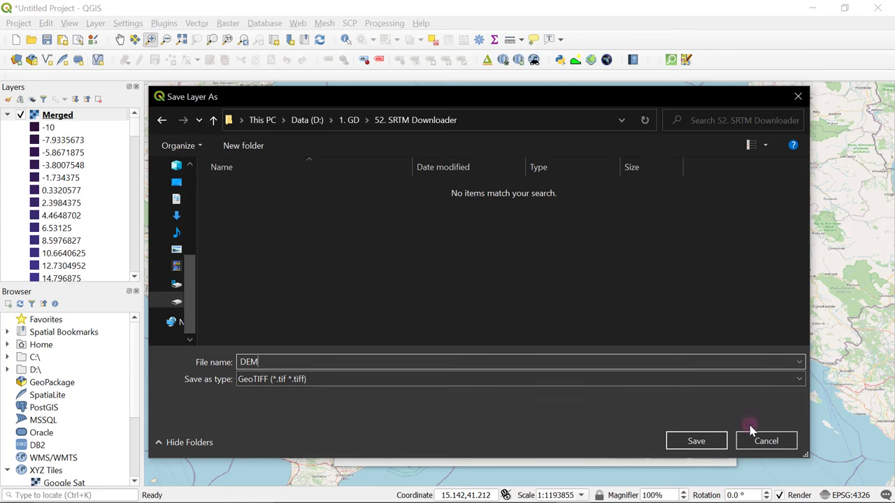
left_click(695, 443)
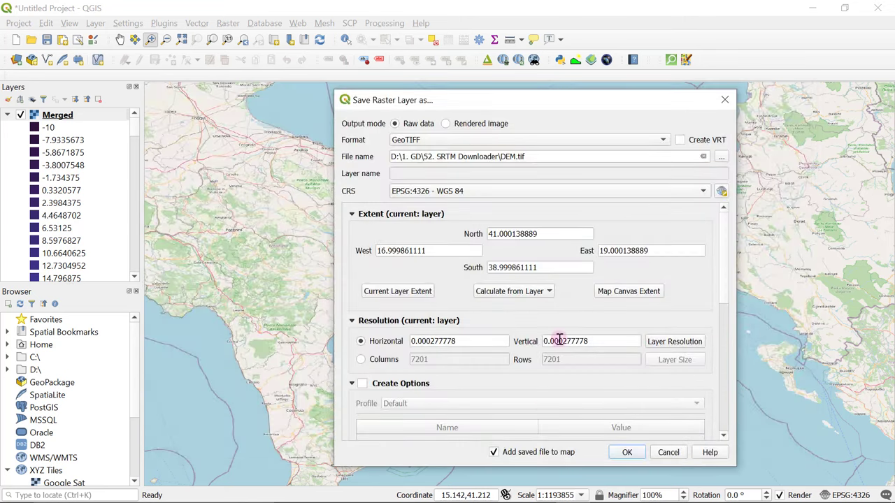
left_click(629, 454)
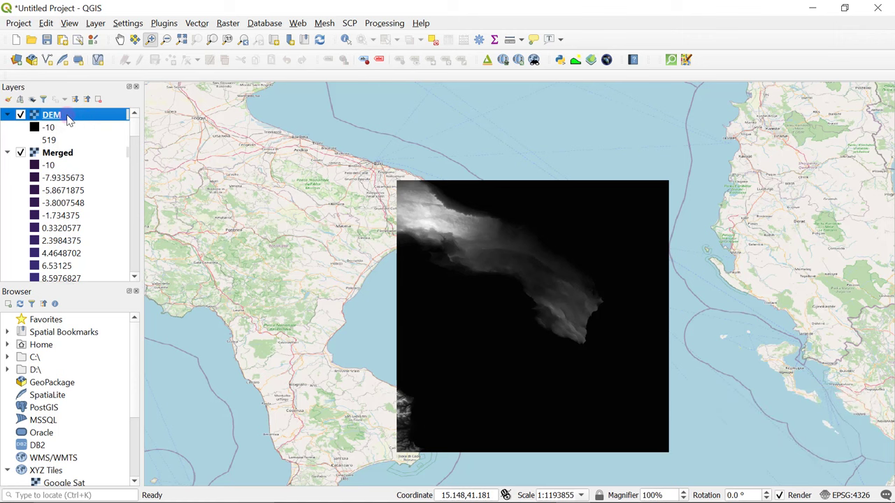
Remove the temporary Merged layer from the project
left_click(65, 153)
right_click(66, 153)
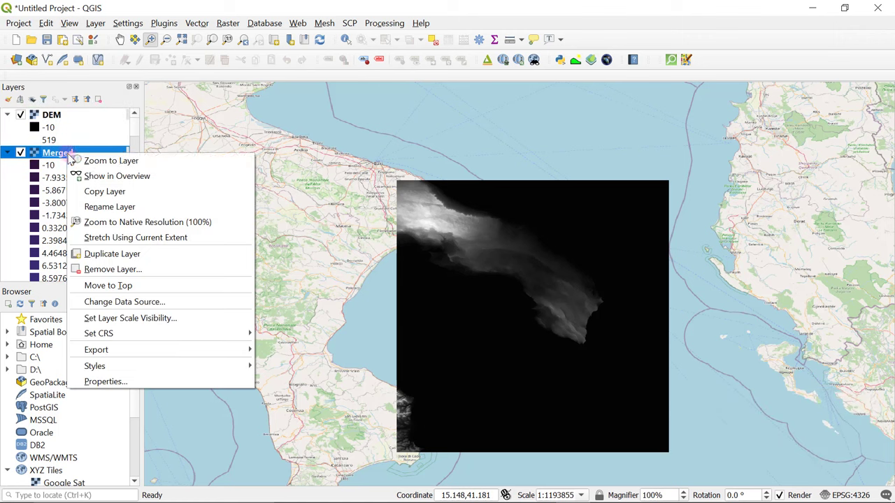
left_click(130, 270)
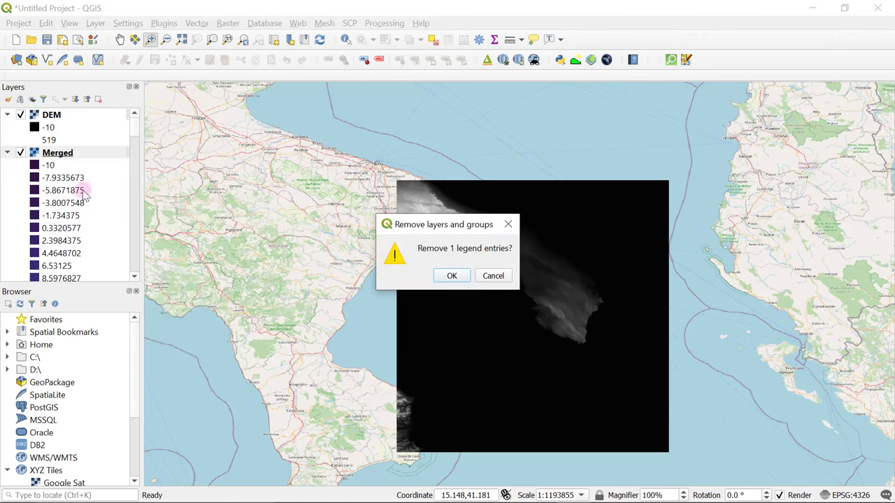
left_click(451, 275)
Remove the four tile layers N40E017, N40E018, N39E018 and N39E017 together, leaving DEM and OSM Standard
scroll(88, 162, "down", 1)
left_click(85, 239, "shift")
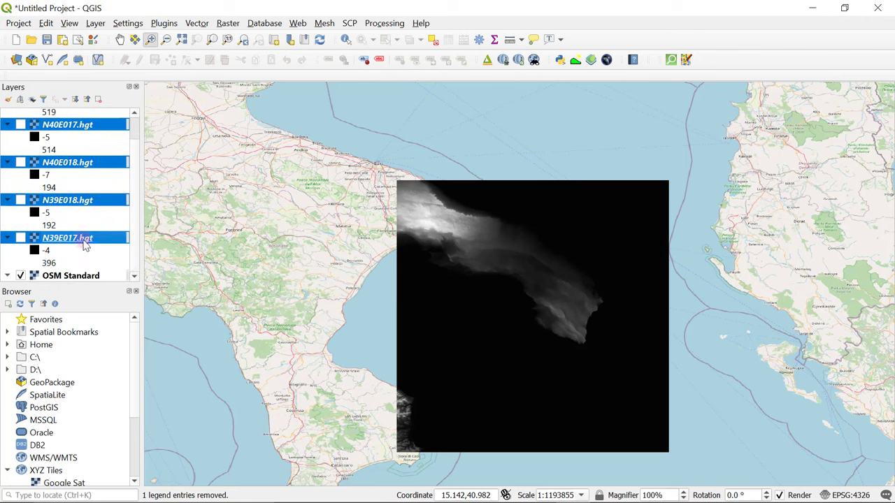
right_click(96, 242)
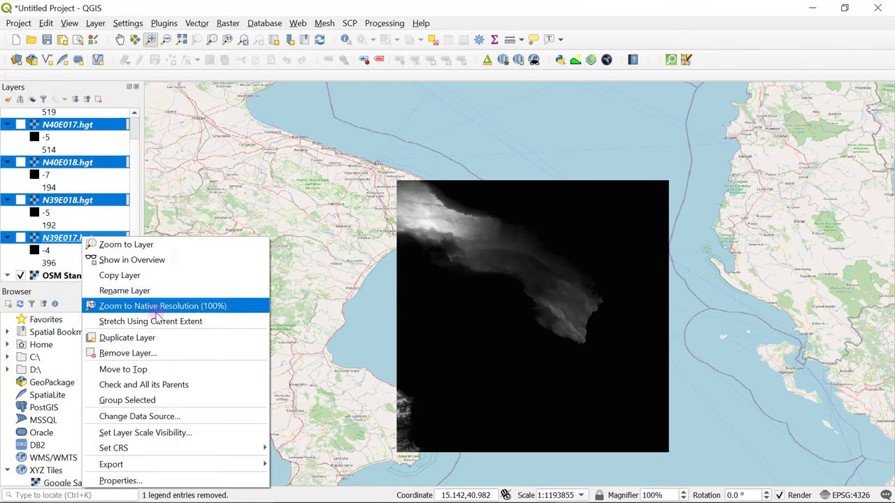
left_click(160, 353)
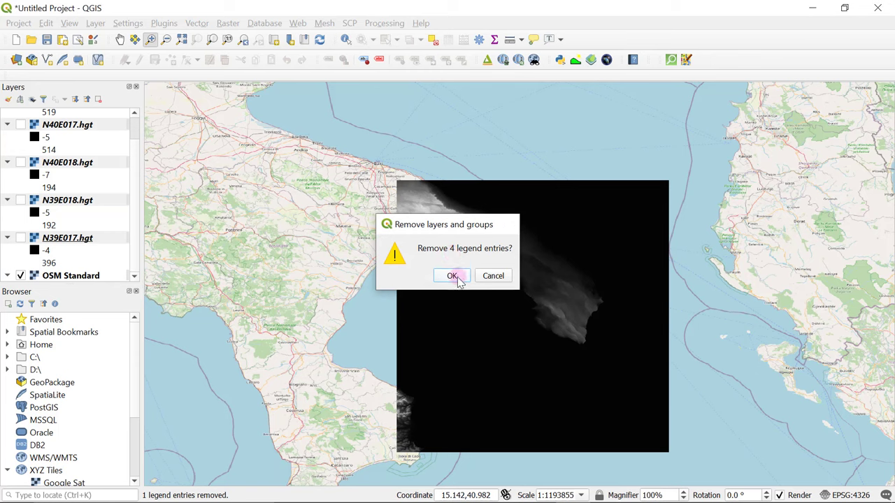
left_click(456, 275)
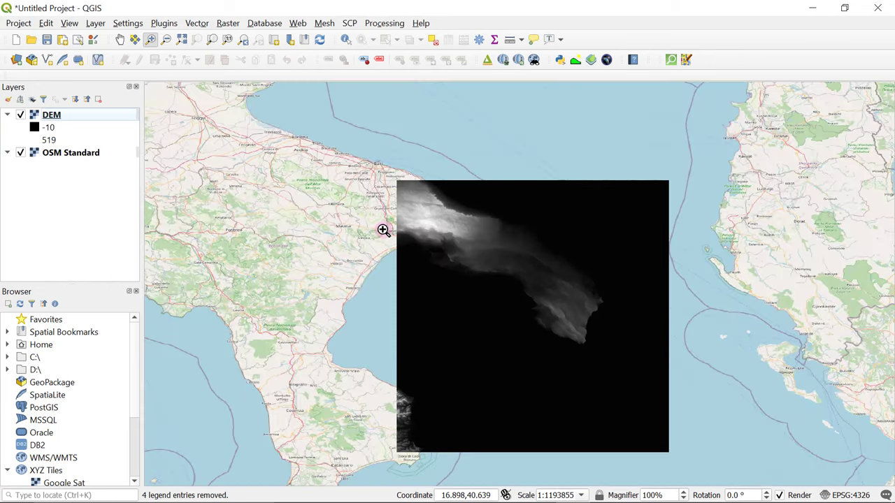
Frame the Danish west coast around Lemvig in the map canvas as a second download area
scroll(383, 230, "down", 1)
scroll(383, 230, "down", 1)
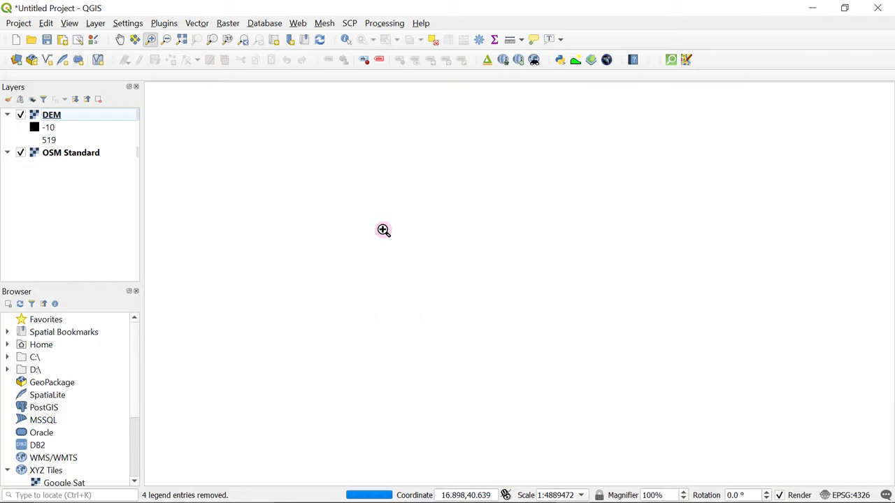
scroll(462, 224, "down", 3)
scroll(441, 164, "up", 4)
scroll(406, 226, "up", 1)
scroll(336, 205, "up", 1)
scroll(523, 275, "down", 1)
scroll(476, 268, "up", 1)
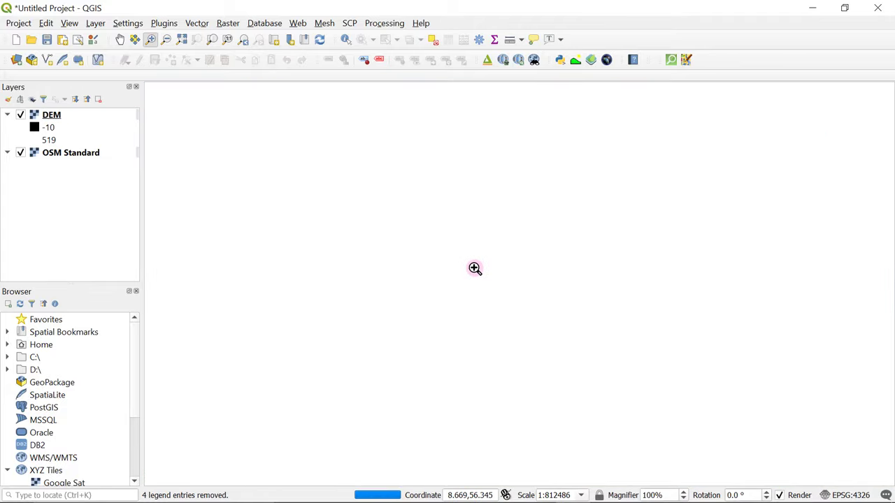
scroll(388, 245, "up", 3)
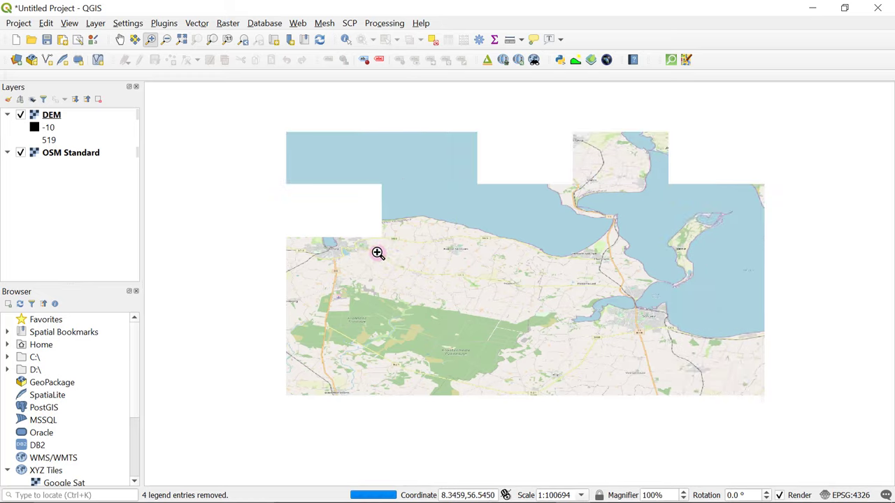
scroll(500, 259, "down", 1)
scroll(364, 221, "up", 1)
scroll(494, 220, "up", 1)
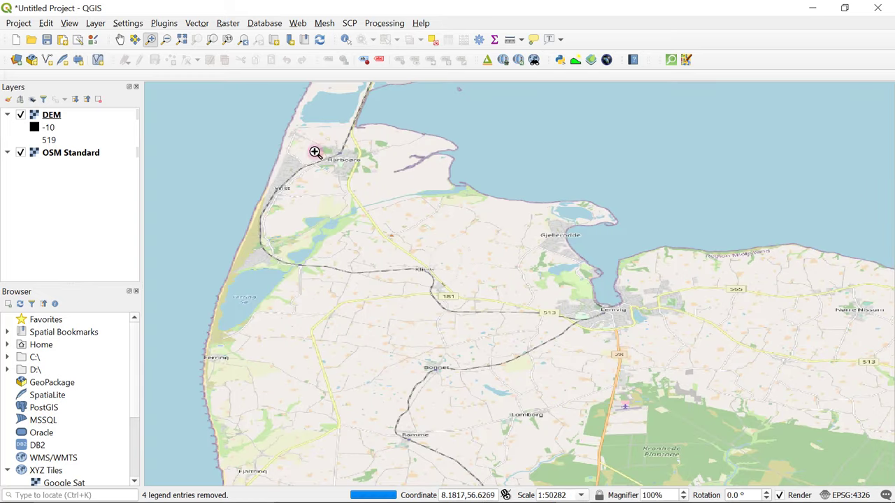
Download the SRTM tile for the canvas extent (north 57, south 56, west 8, east 9), logging in with the Earthdata username and password
left_click(163, 23)
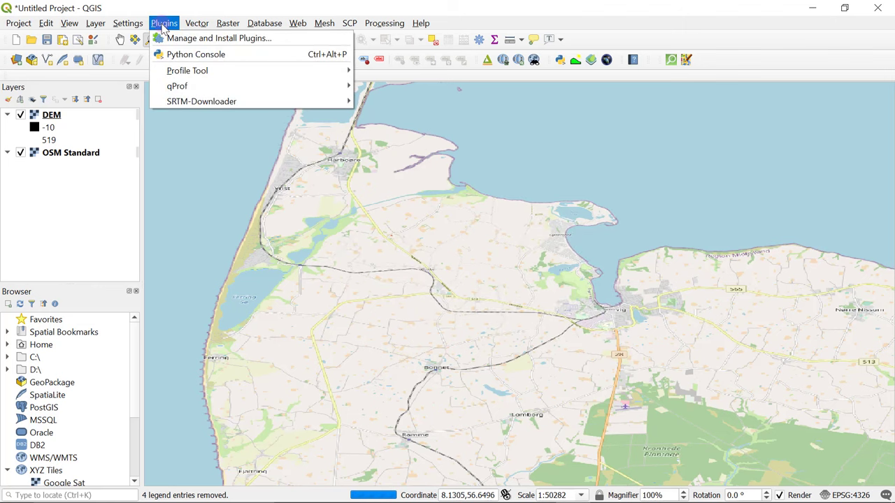
mouse_move(208, 102)
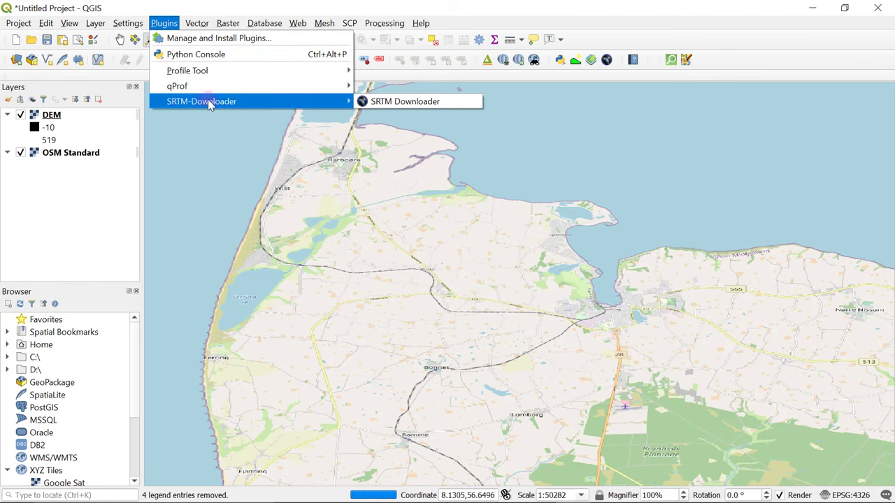
left_click(378, 103)
left_click(429, 171)
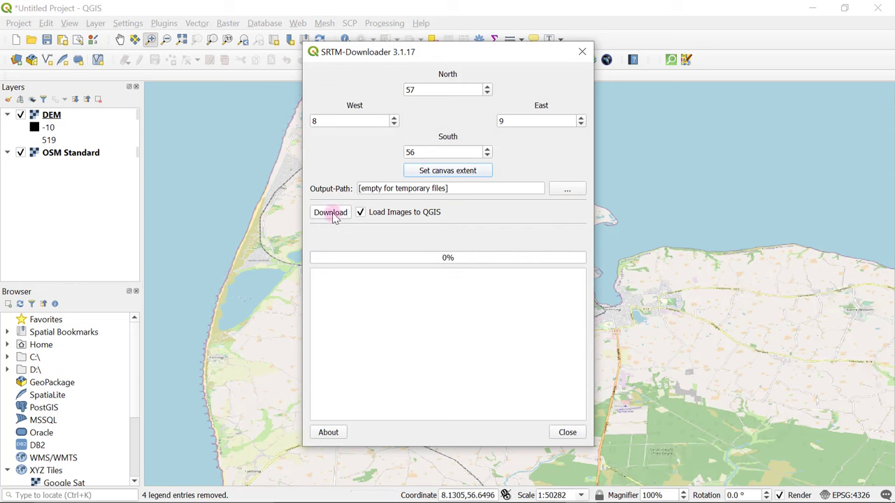
left_click(332, 213)
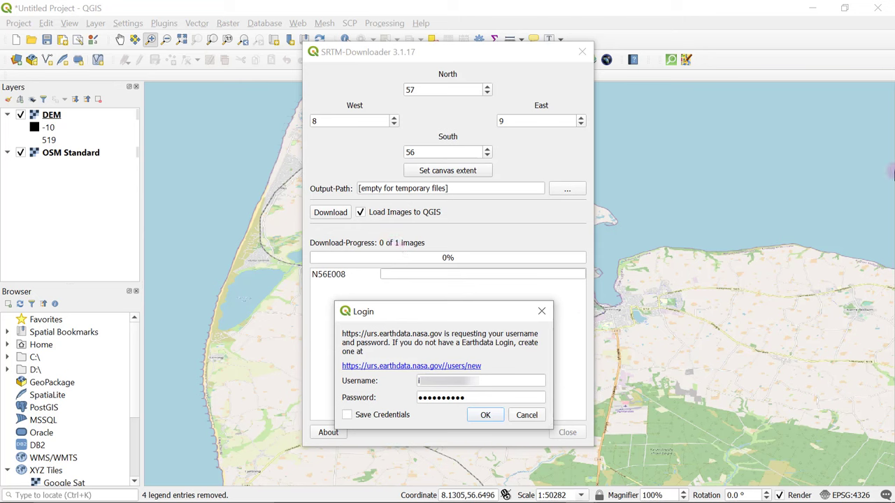
left_click(487, 415)
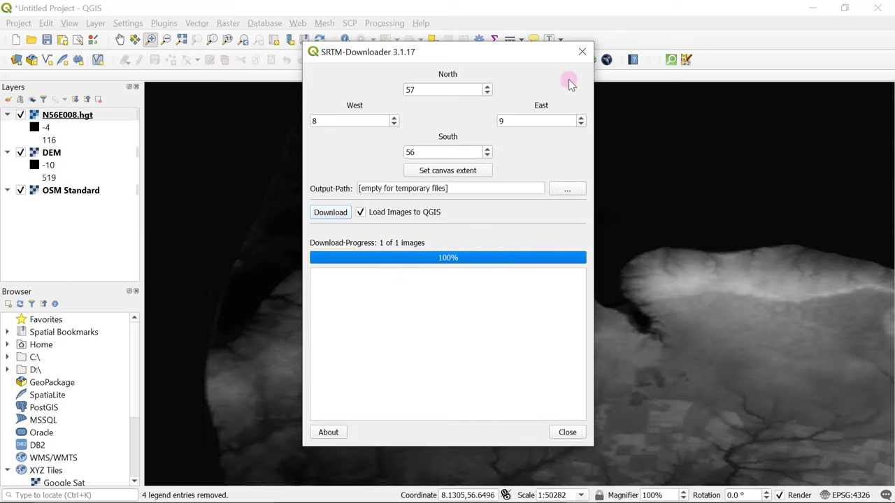
left_click(582, 52)
scroll(569, 174, "down", 4)
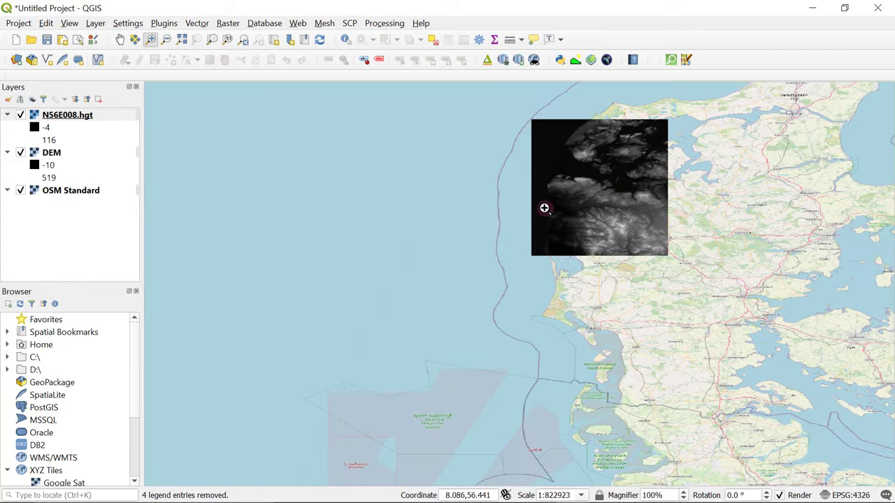
left_click_drag(698, 179, 458, 303)
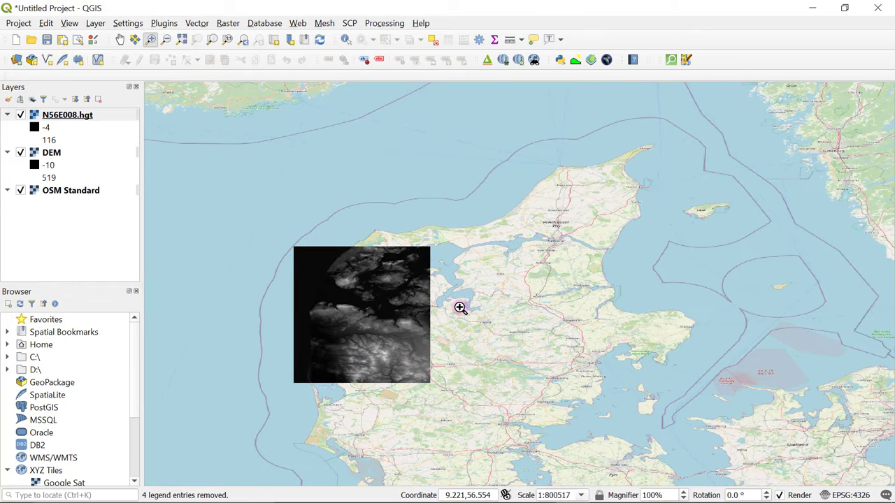